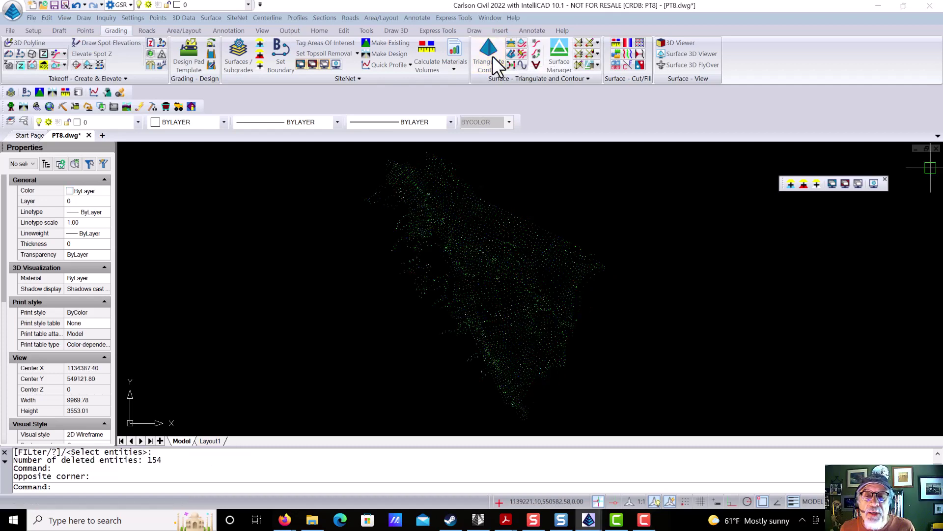
- Set a contour interval of 2 in Triangulate & Contour and agree to overwrite OG.tin
{"action": "left_click", "coordinate": [492, 55]}
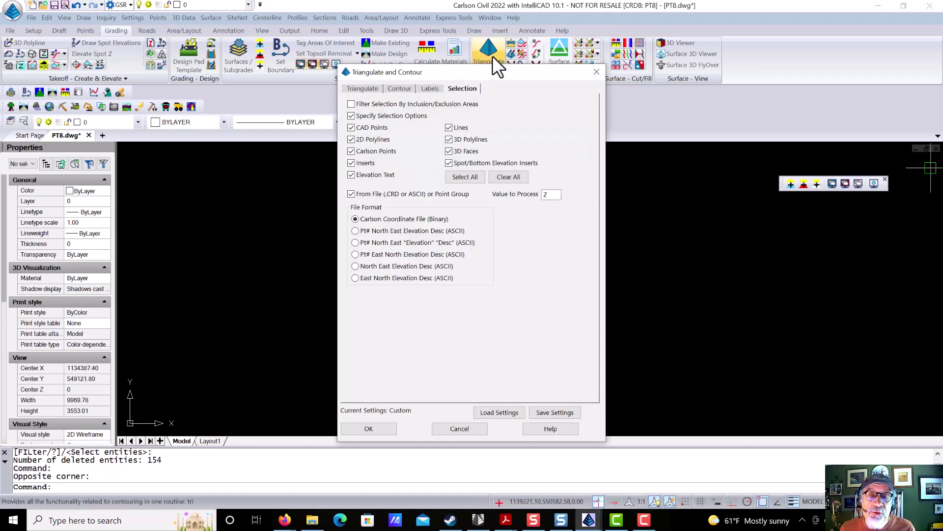
{"action": "left_click", "coordinate": [355, 88]}
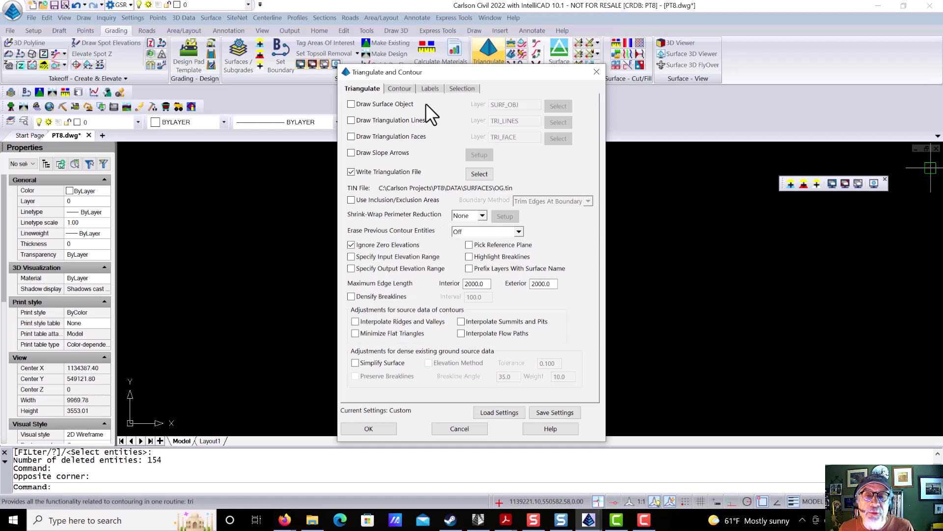
{"action": "left_click", "coordinate": [399, 89]}
{"action": "double_click", "coordinate": [522, 120]}
{"action": "type", "text": "2"}
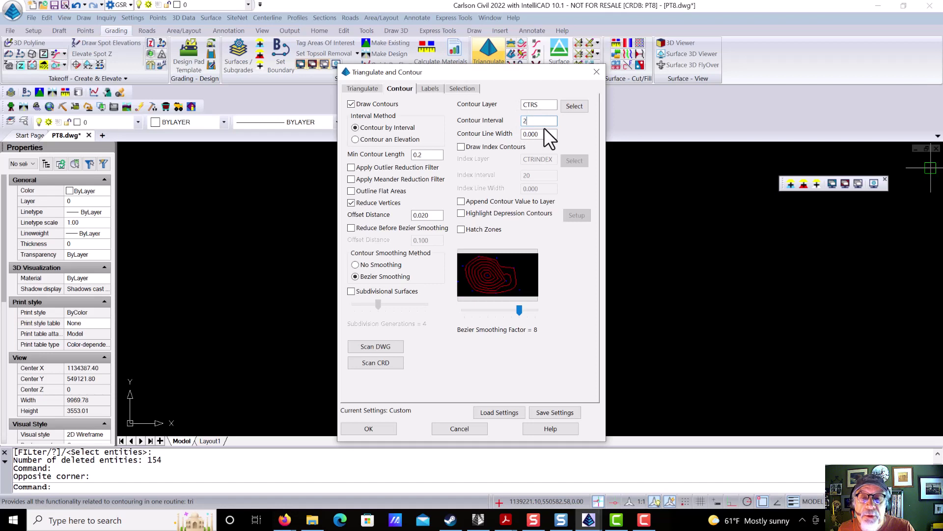
{"action": "left_click", "coordinate": [466, 88]}
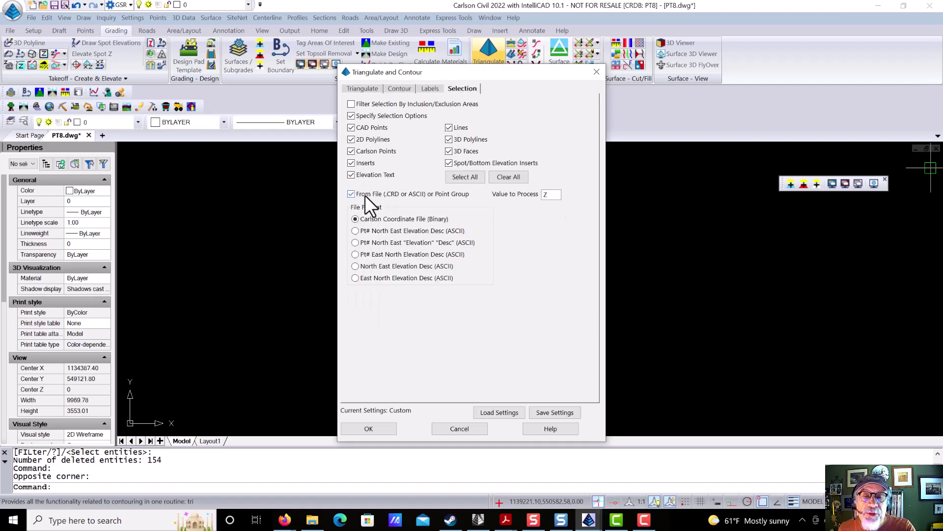
{"action": "left_click", "coordinate": [364, 427]}
{"action": "left_click", "coordinate": [470, 283]}
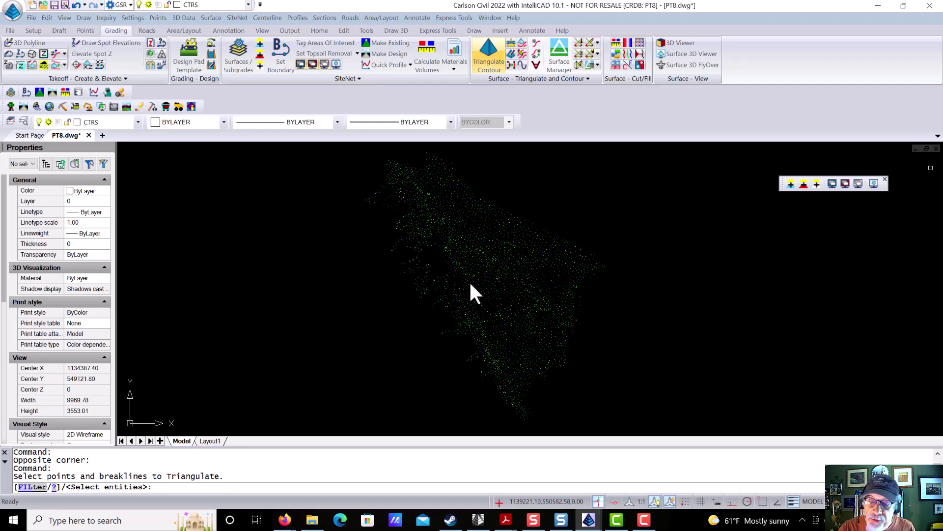
- Triangulate and contour the TOPO point group from PT8.crdb into OG.tin
{"action": "key", "text": "Return"}
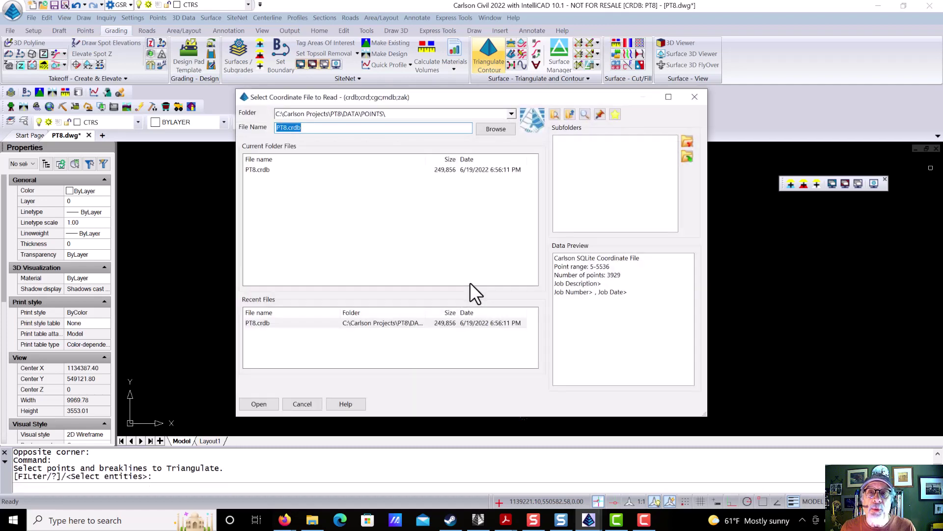
{"action": "left_click", "coordinate": [264, 170]}
{"action": "left_click", "coordinate": [264, 404]}
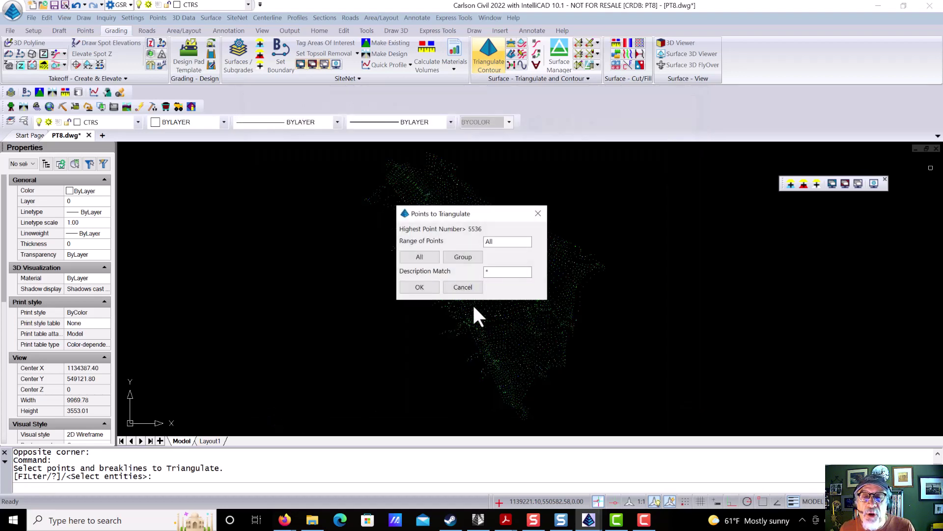
{"action": "left_click", "coordinate": [468, 257]}
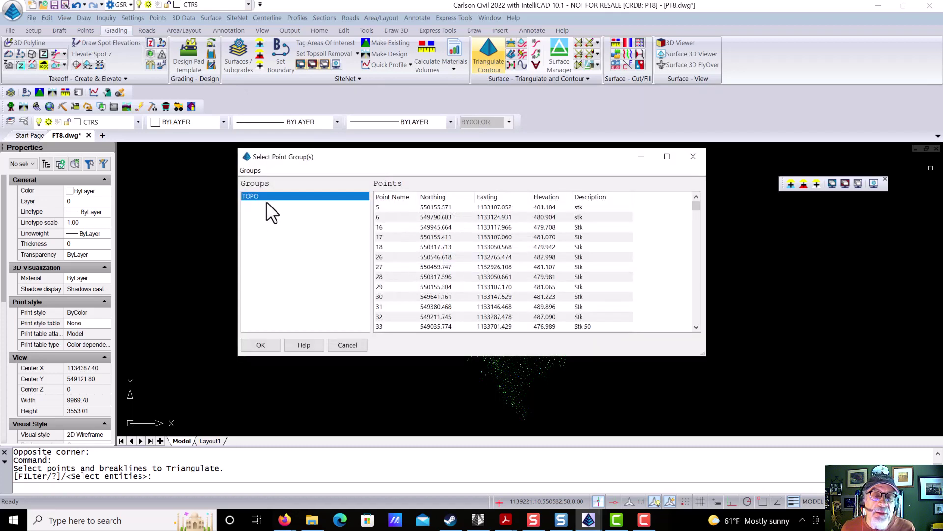
{"action": "left_click", "coordinate": [261, 345]}
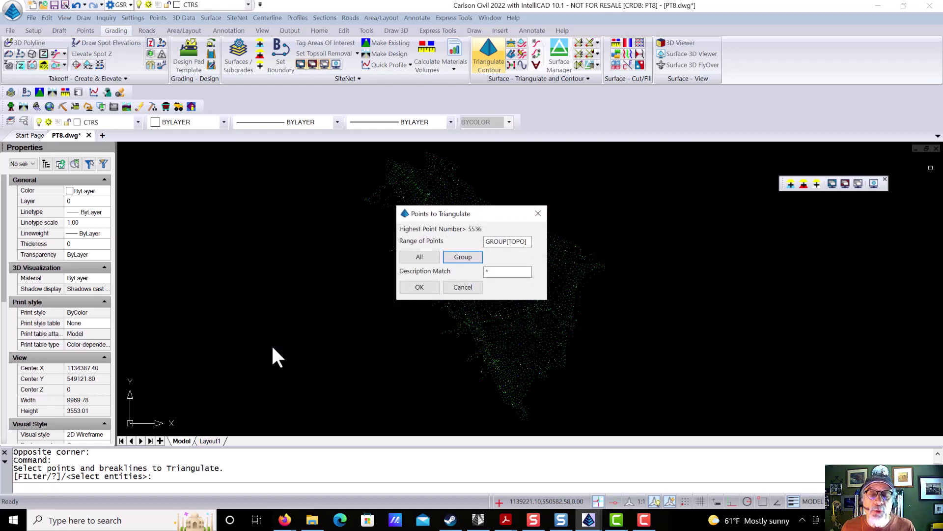
{"action": "left_click", "coordinate": [418, 287]}
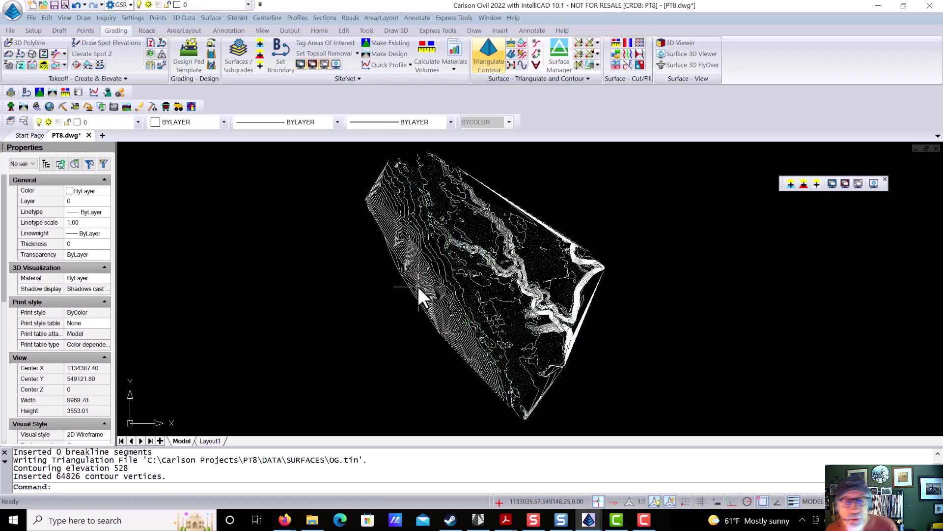
- In Surface Manager, redraw the OG surface's contours at a 10-unit interval
{"action": "left_click", "coordinate": [557, 46]}
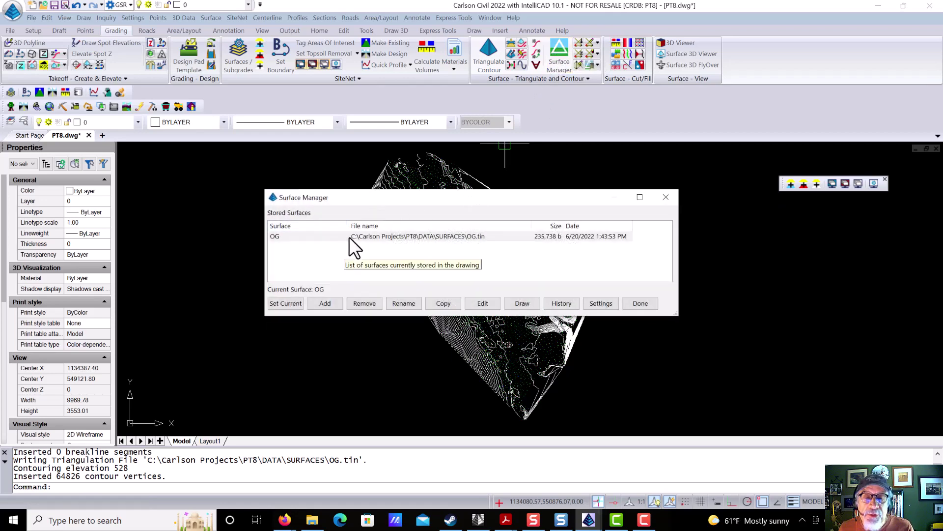
{"action": "left_click", "coordinate": [523, 304]}
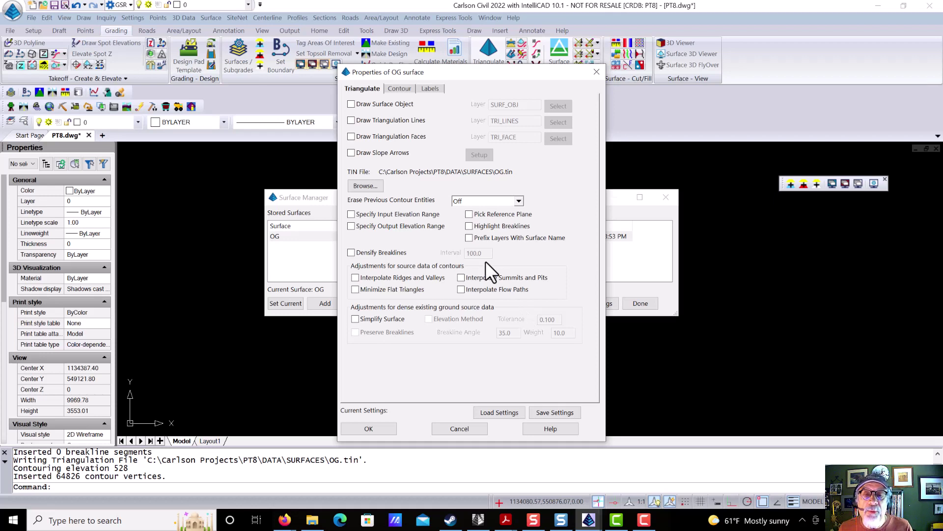
{"action": "left_click", "coordinate": [398, 89]}
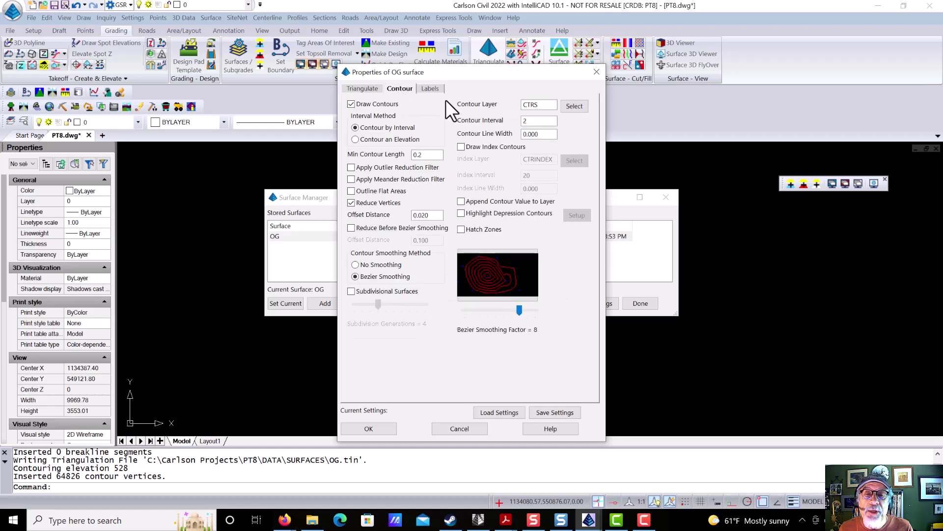
{"action": "double_click", "coordinate": [534, 121]}
{"action": "type", "text": "10"}
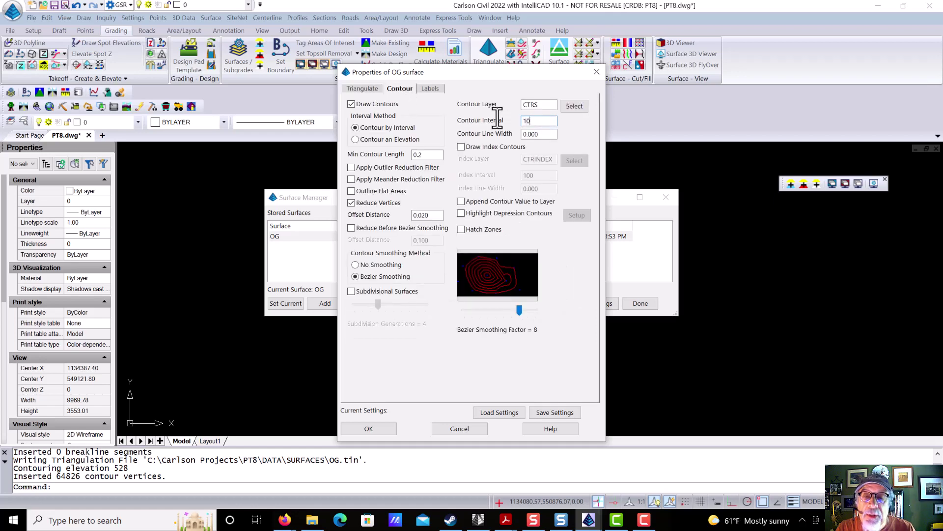
{"action": "left_click", "coordinate": [369, 428]}
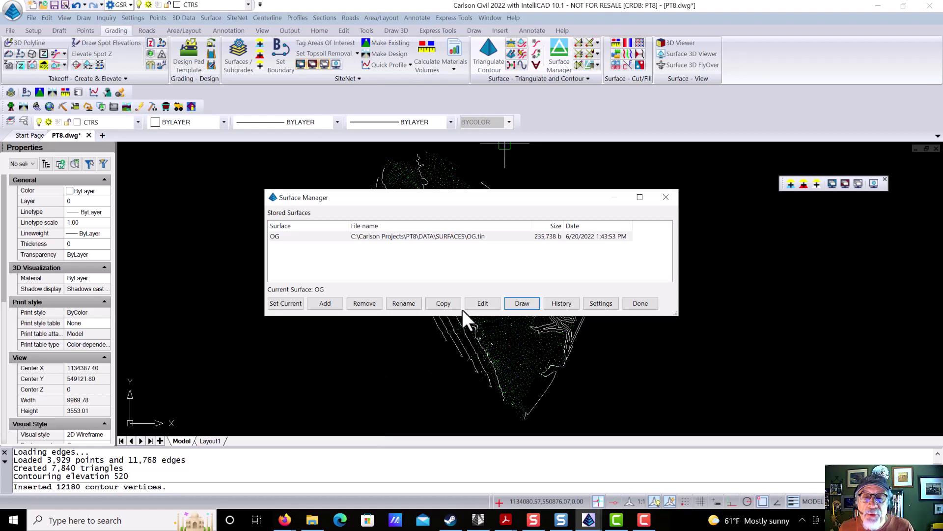
- Show the OG triangle mesh for editing in Remove Triangle by Interior Point mode
{"action": "key", "text": "Return"}
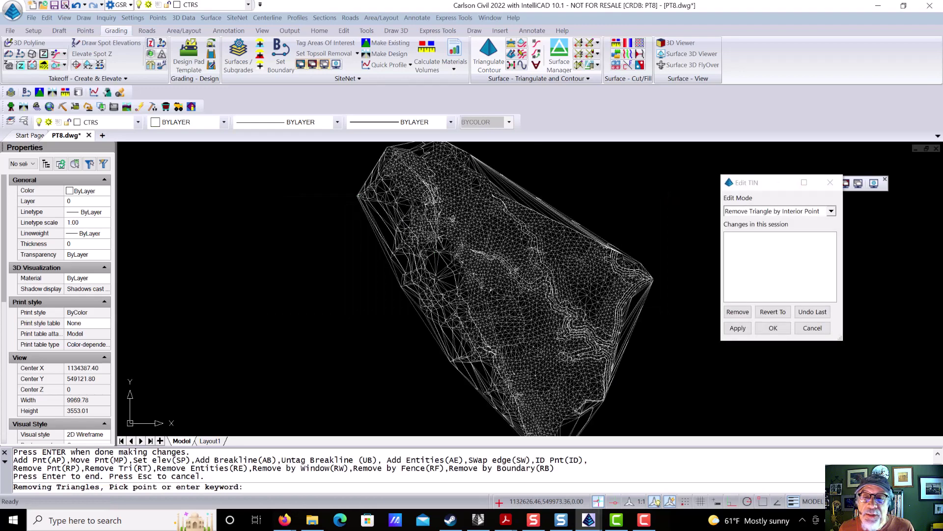
{"action": "scroll", "coordinate": [399, 218], "scroll_direction": "up", "scroll_amount": 5}
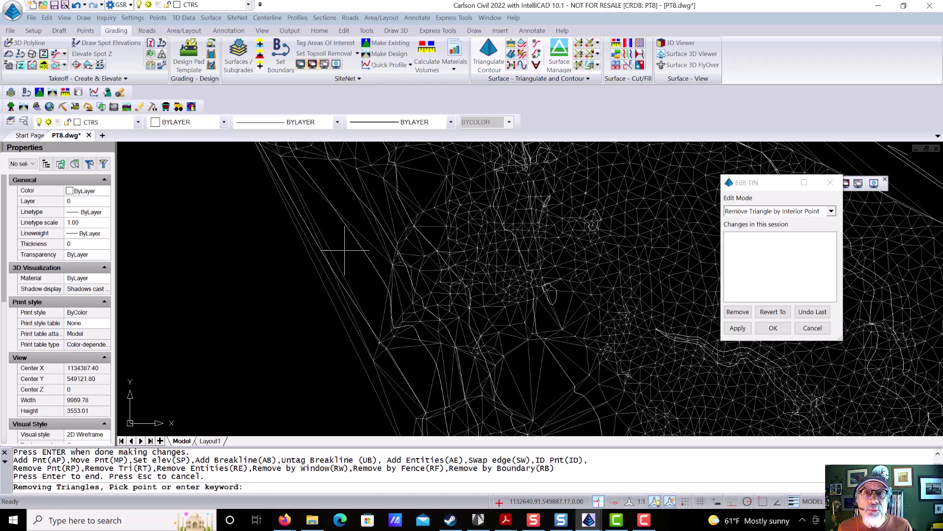
{"action": "left_click", "coordinate": [808, 211]}
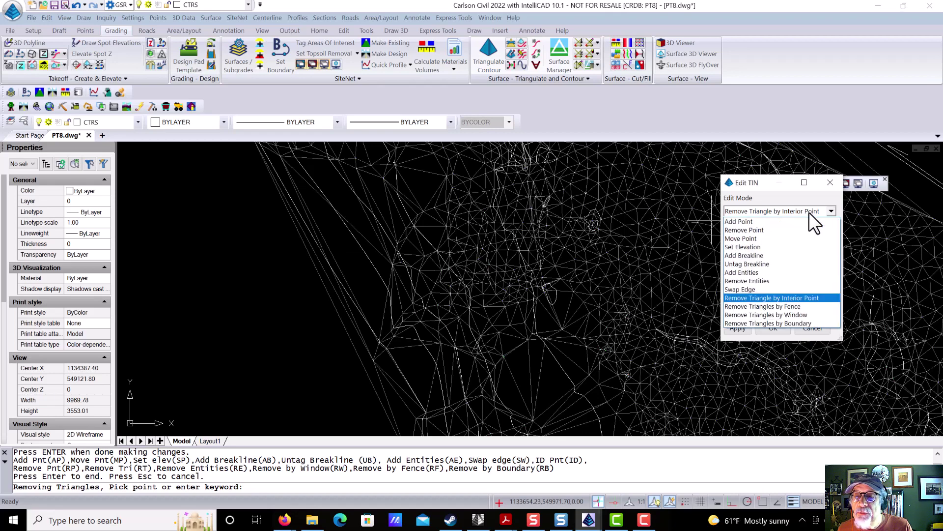
{"action": "left_click", "coordinate": [774, 208]}
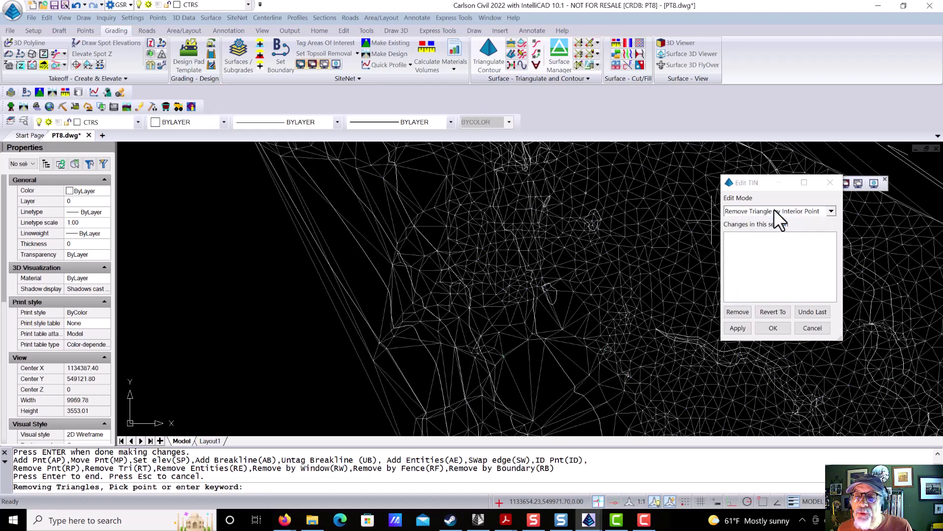
- Remove about nine long sliver triangles along the mesh's left and upper-left edge
{"action": "left_click", "coordinate": [324, 272]}
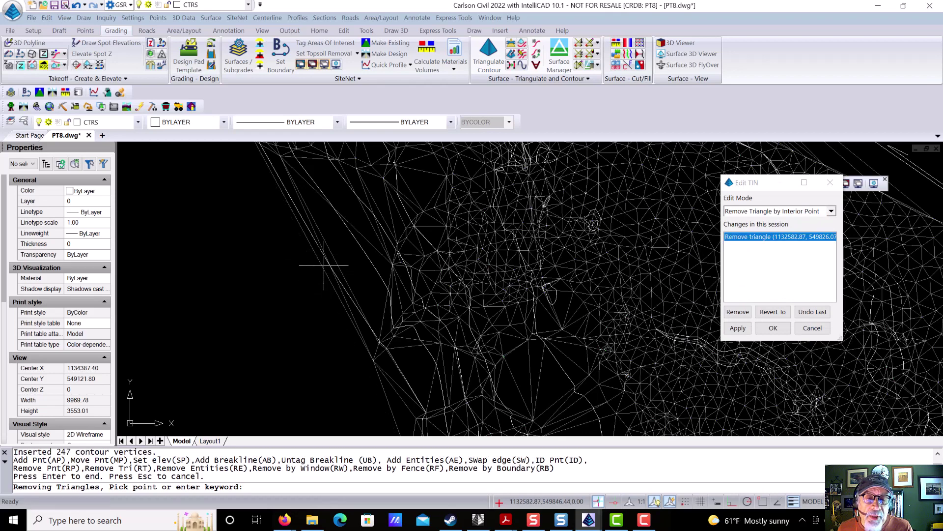
{"action": "left_click", "coordinate": [326, 244]}
{"action": "left_click", "coordinate": [332, 237]}
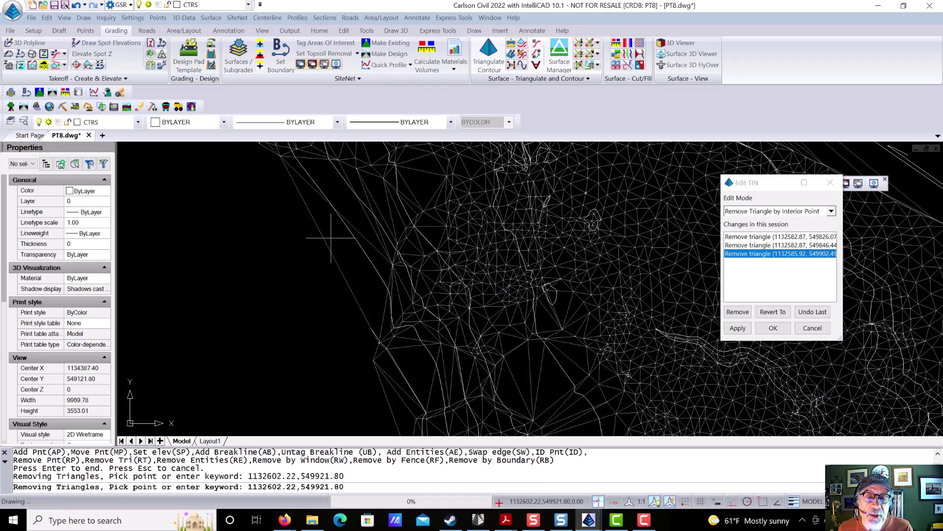
{"action": "left_click", "coordinate": [343, 213]}
{"action": "left_click", "coordinate": [359, 184]}
{"action": "left_click", "coordinate": [371, 199]}
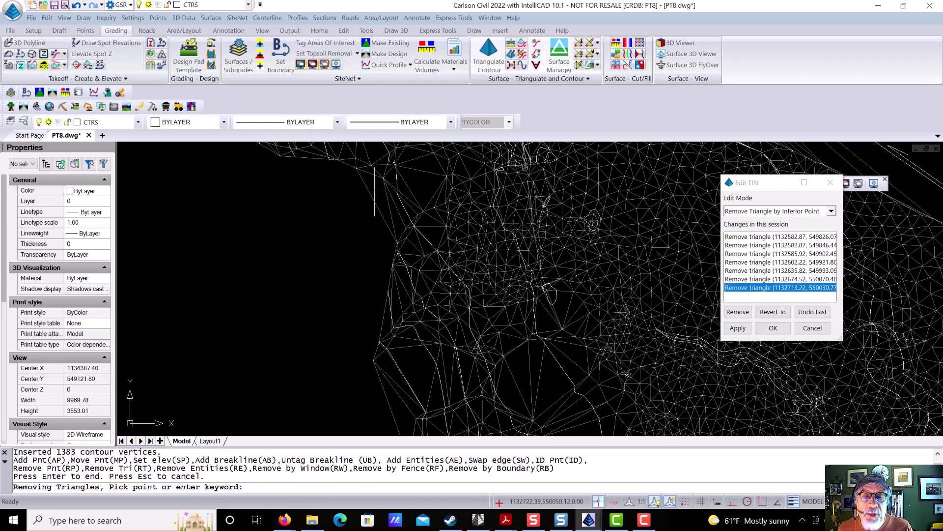
{"action": "left_click", "coordinate": [374, 192]}
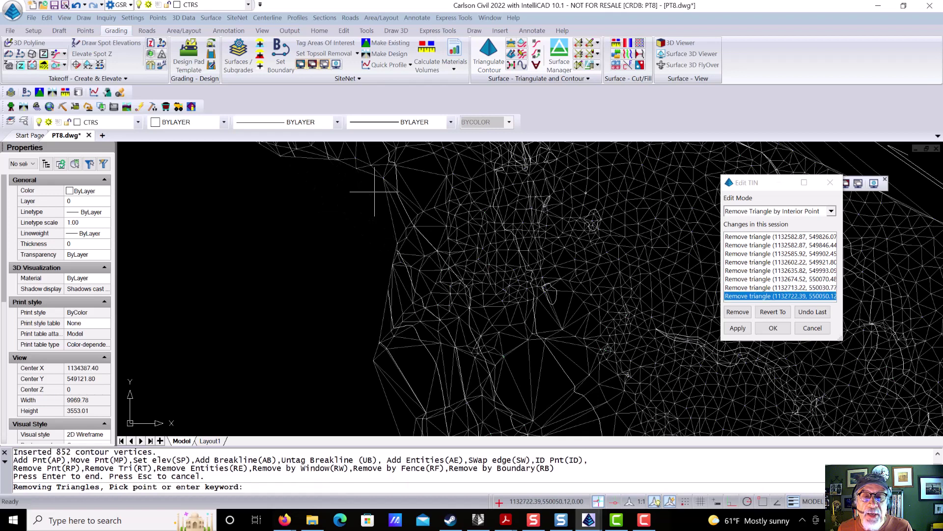
{"action": "left_click", "coordinate": [396, 217]}
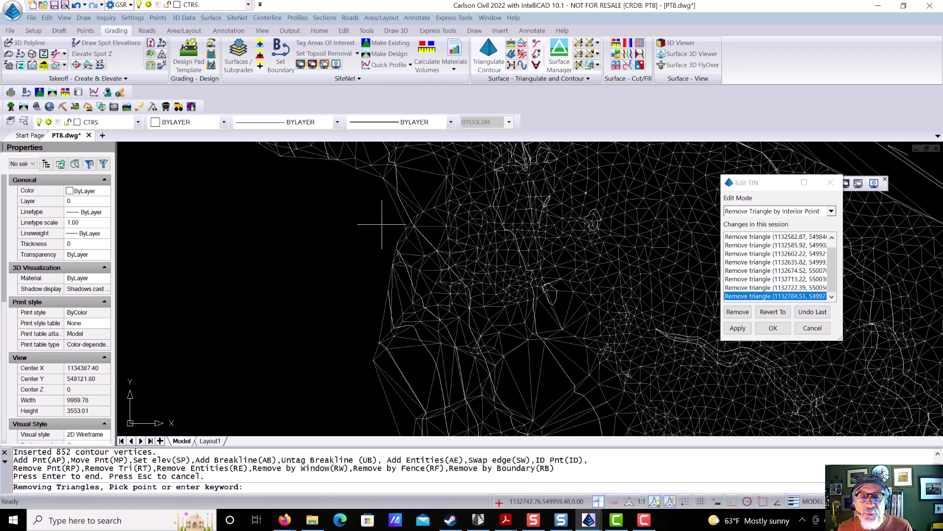
{"action": "left_click", "coordinate": [392, 194]}
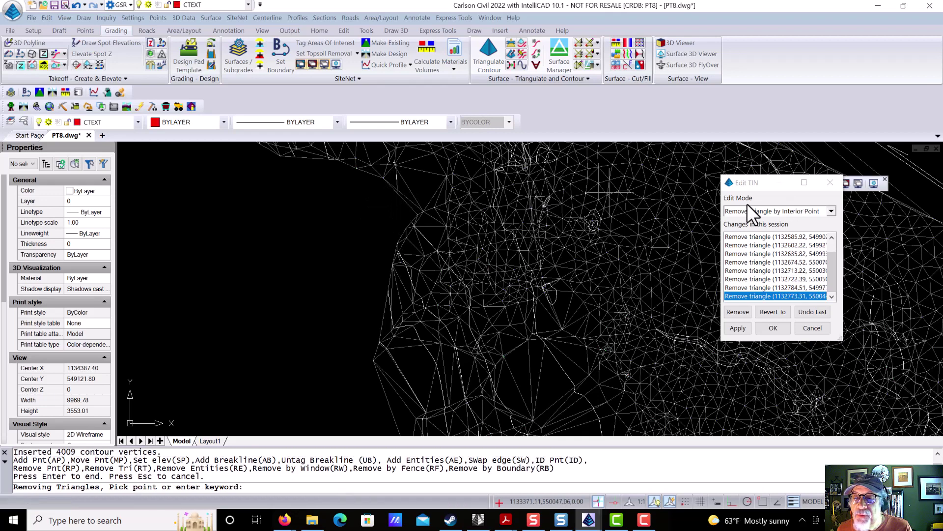
- Swap two internal triangle edges, then apply and store the edits in OG.tin
{"action": "left_click", "coordinate": [758, 210]}
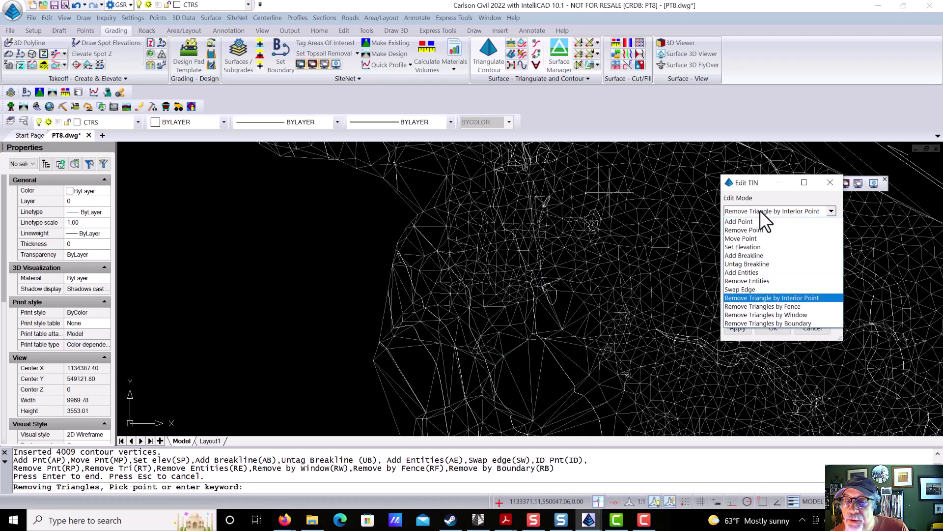
{"action": "left_click", "coordinate": [767, 288]}
{"action": "left_click", "coordinate": [553, 382]}
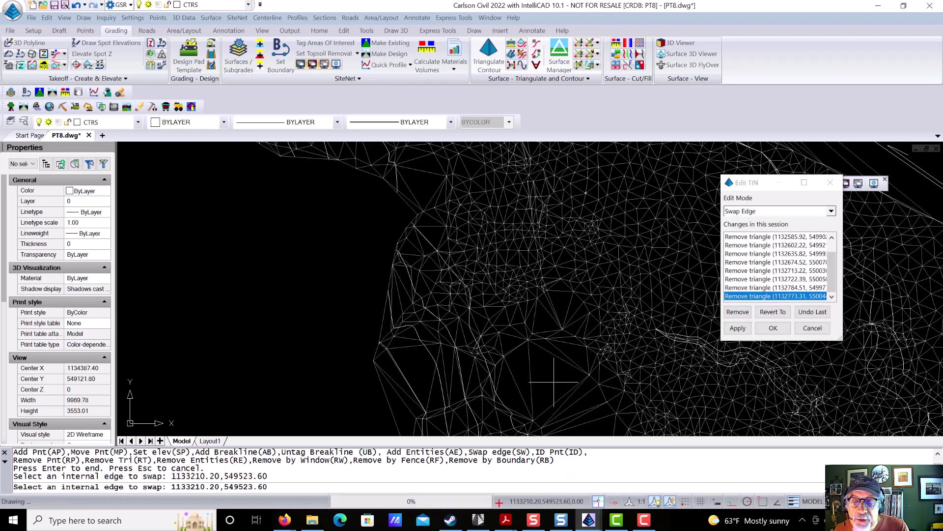
{"action": "left_click", "coordinate": [528, 366]}
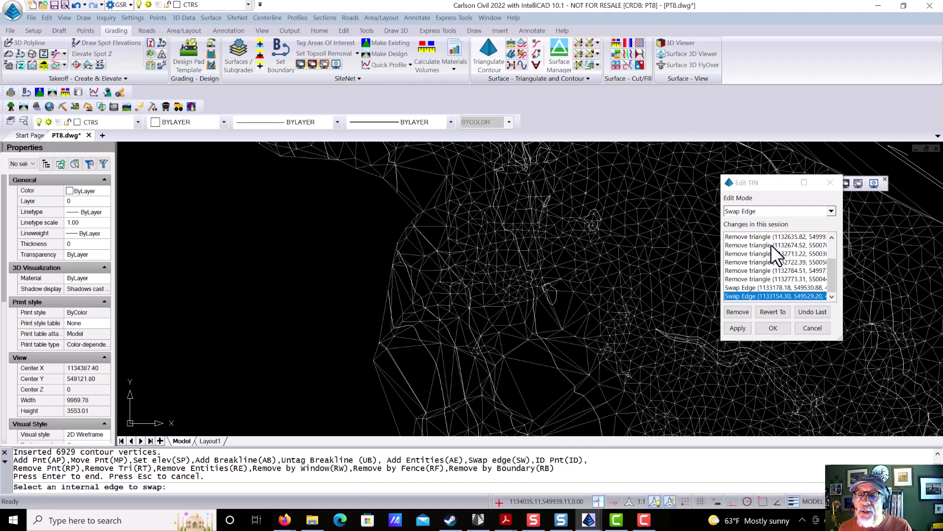
{"action": "left_click", "coordinate": [743, 326]}
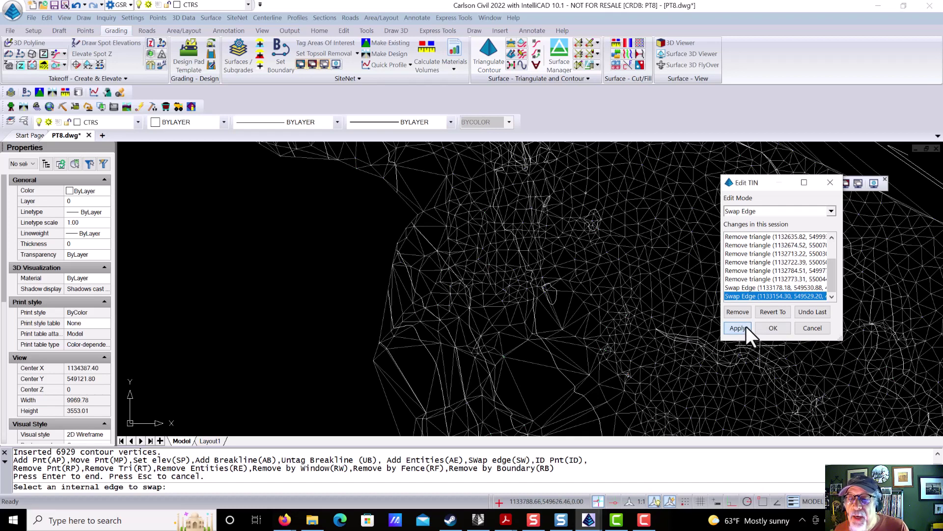
{"action": "left_click", "coordinate": [771, 329]}
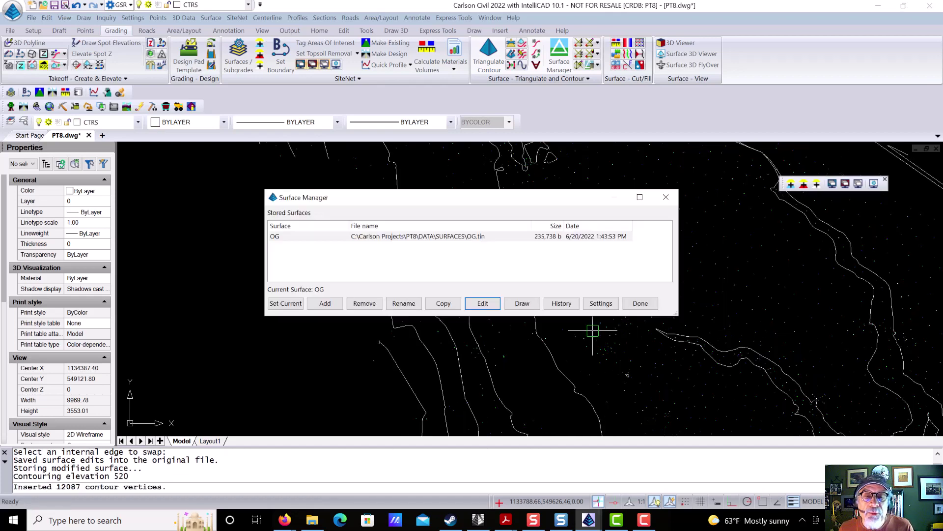
- Start Surface Inspector and clear the second surface's file path
{"action": "left_click", "coordinate": [638, 303]}
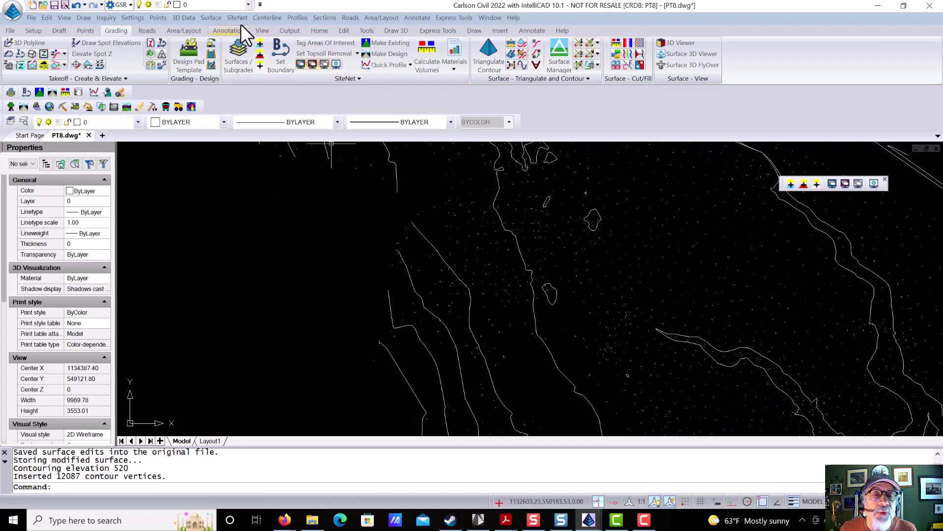
{"action": "left_click", "coordinate": [213, 18]}
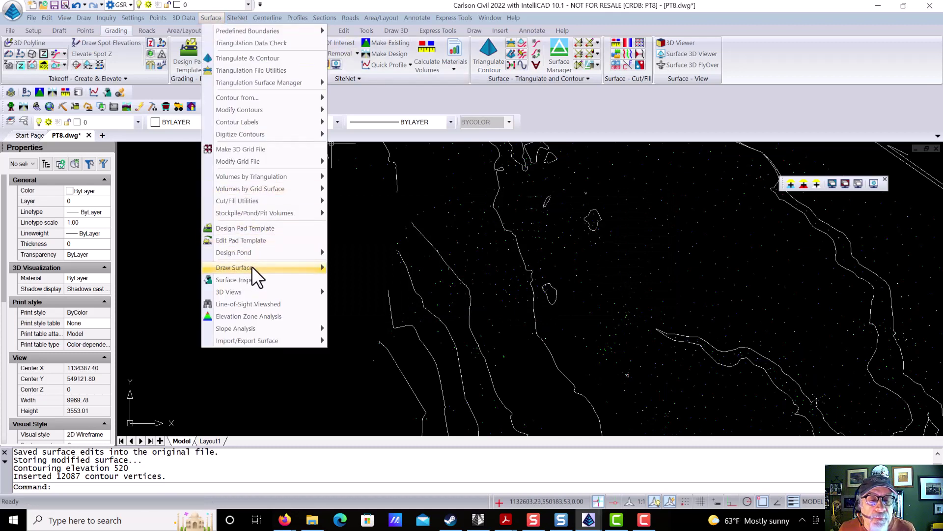
{"action": "left_click", "coordinate": [240, 280]}
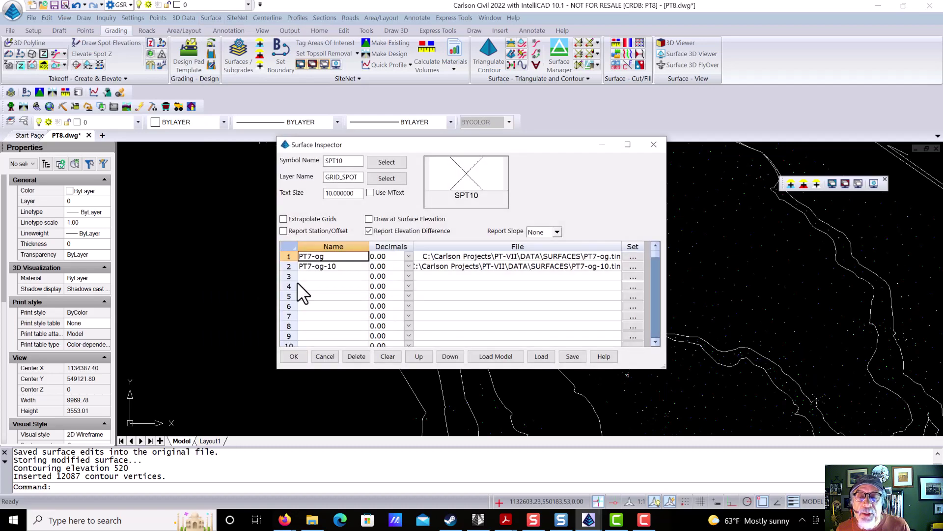
{"action": "left_click", "coordinate": [633, 268]}
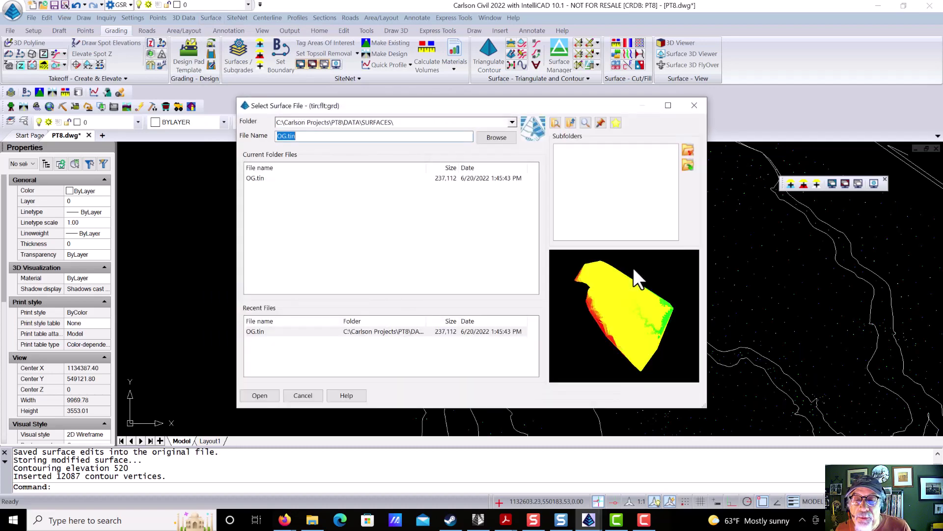
{"action": "key", "text": "Escape"}
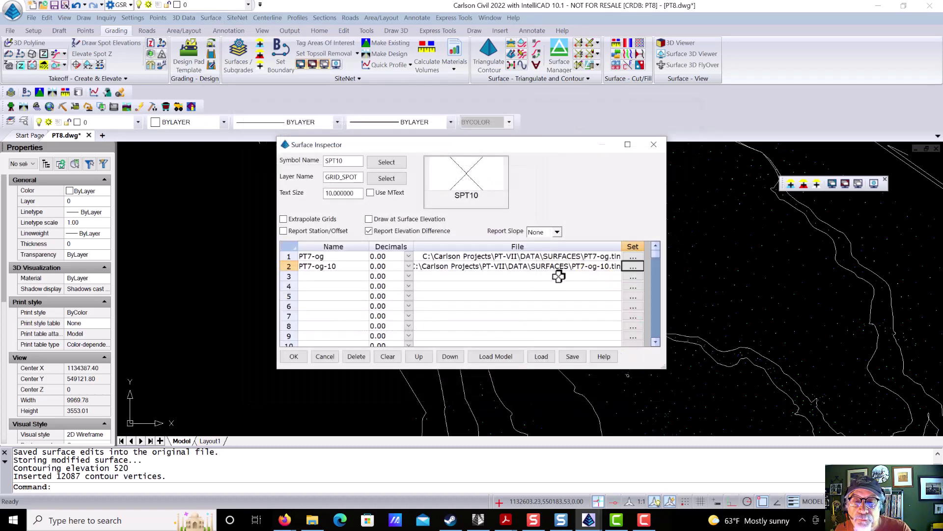
{"action": "left_click", "coordinate": [563, 268]}
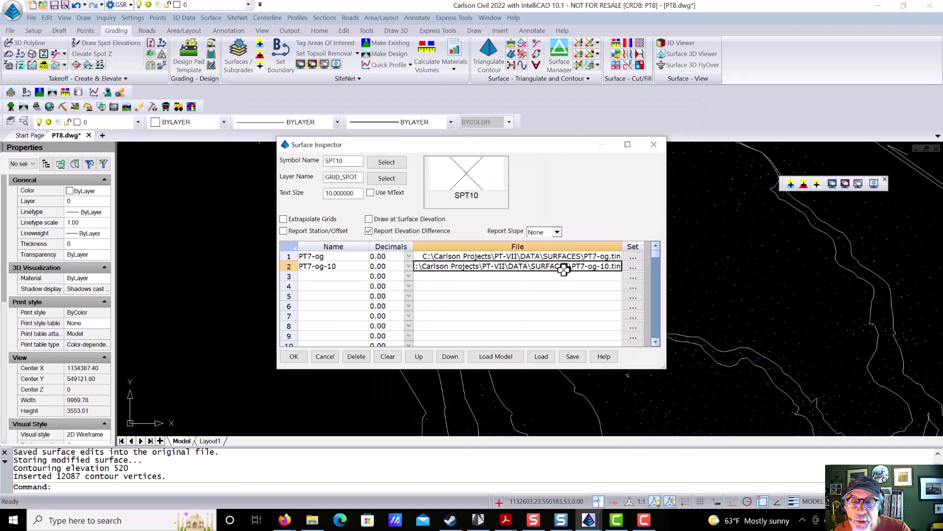
{"action": "key", "text": "Delete"}
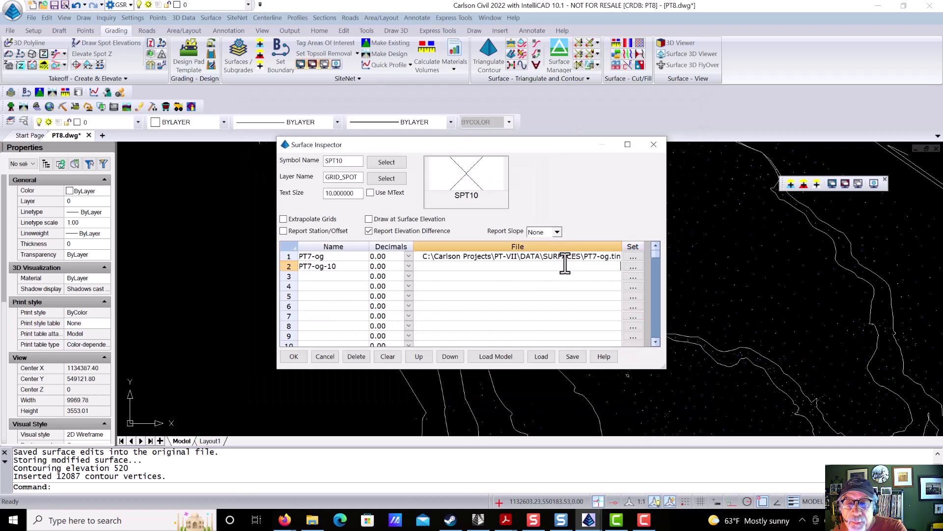
- Set row 1 to OG.tin, clear the second surface's name, and begin inspecting
{"action": "left_click", "coordinate": [634, 256]}
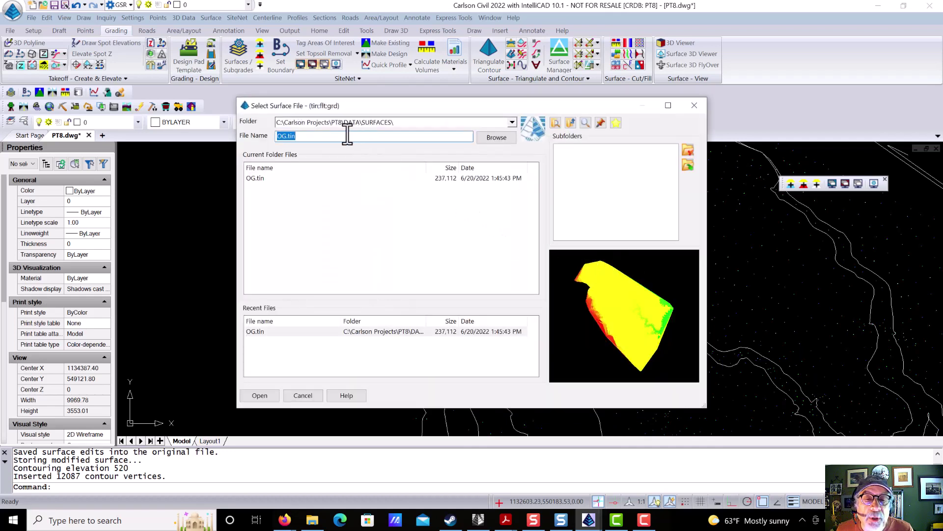
{"action": "left_click", "coordinate": [261, 179]}
{"action": "left_click", "coordinate": [258, 394]}
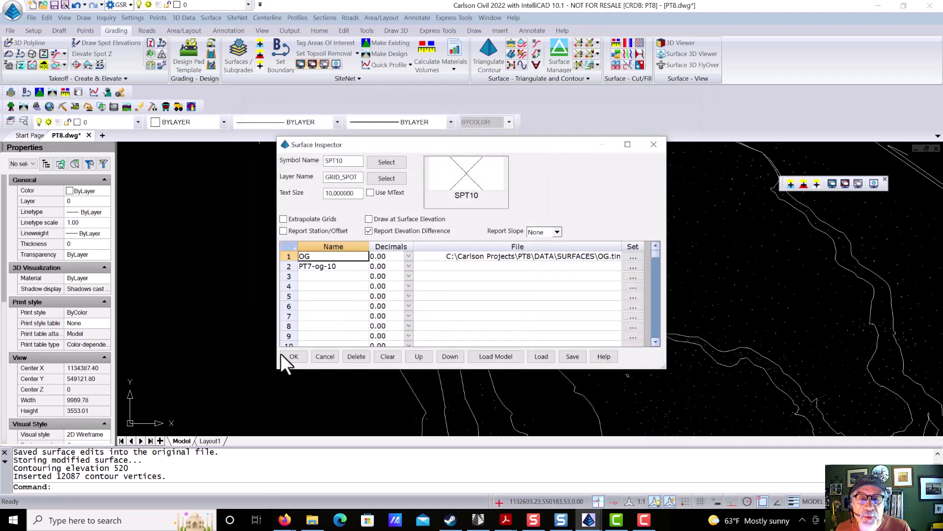
{"action": "left_click", "coordinate": [335, 267]}
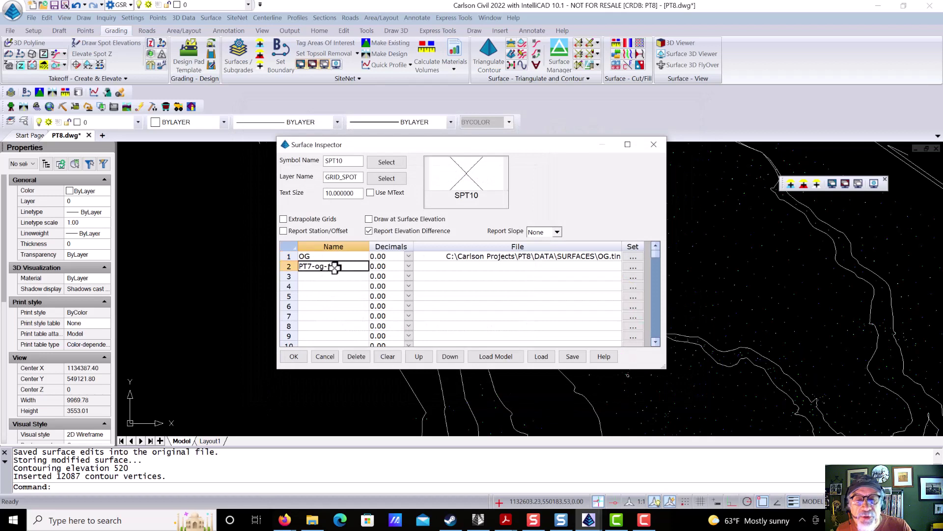
{"action": "key", "text": "Delete"}
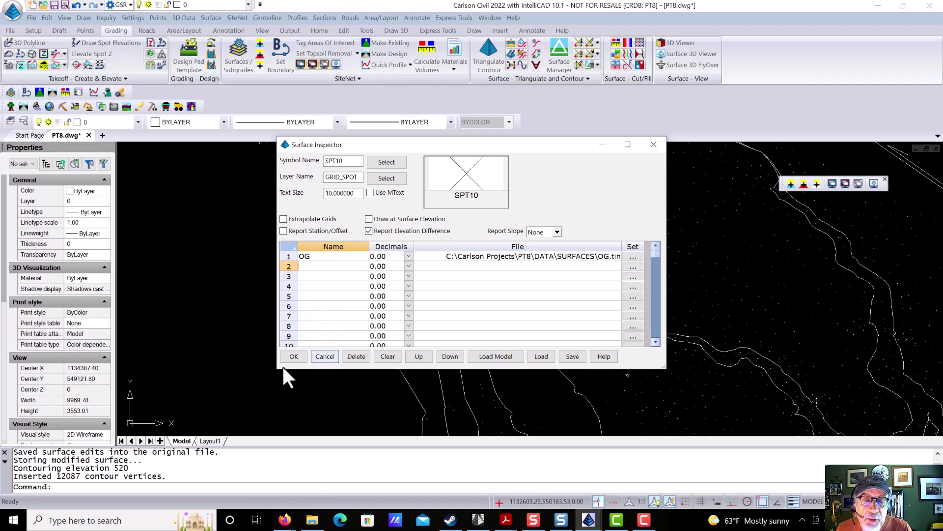
{"action": "left_click", "coordinate": [294, 355]}
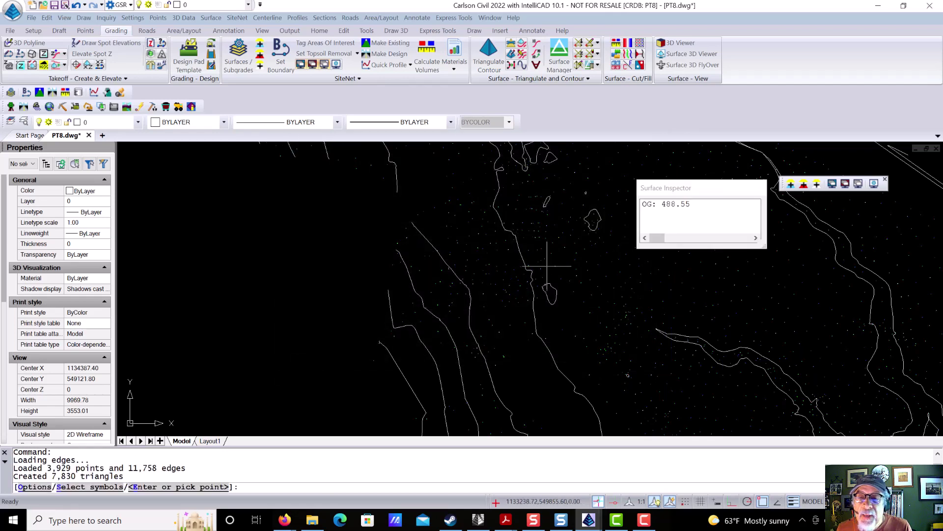
- Zoom and pan around the site reading OG elevations near 476–477, then cancel inspection
{"action": "scroll", "coordinate": [630, 329], "scroll_direction": "up", "scroll_amount": 2}
{"action": "middle_click_drag", "start_coordinate": [631, 333], "coordinate": [495, 278]}
{"action": "scroll", "coordinate": [432, 316], "scroll_direction": "up", "scroll_amount": 1}
{"action": "scroll", "coordinate": [467, 348], "scroll_direction": "up", "scroll_amount": 1}
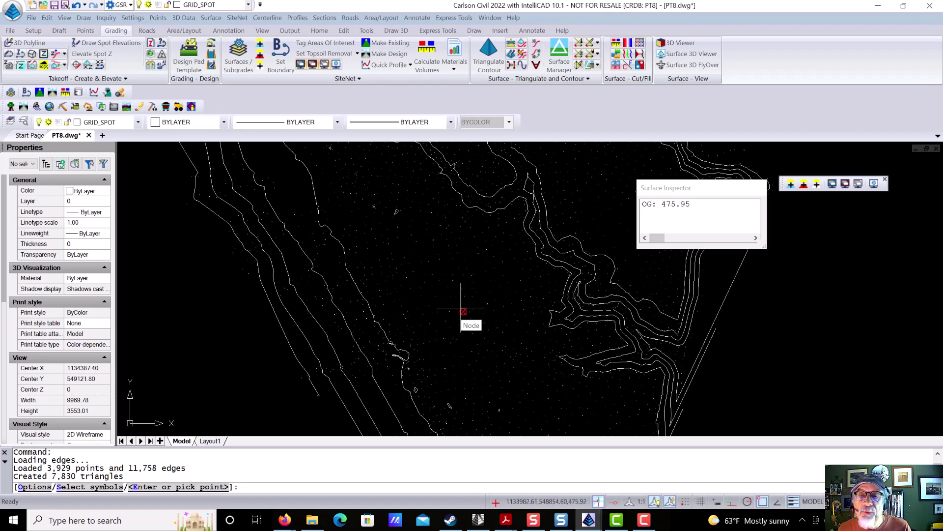
{"action": "key", "text": "Escape"}
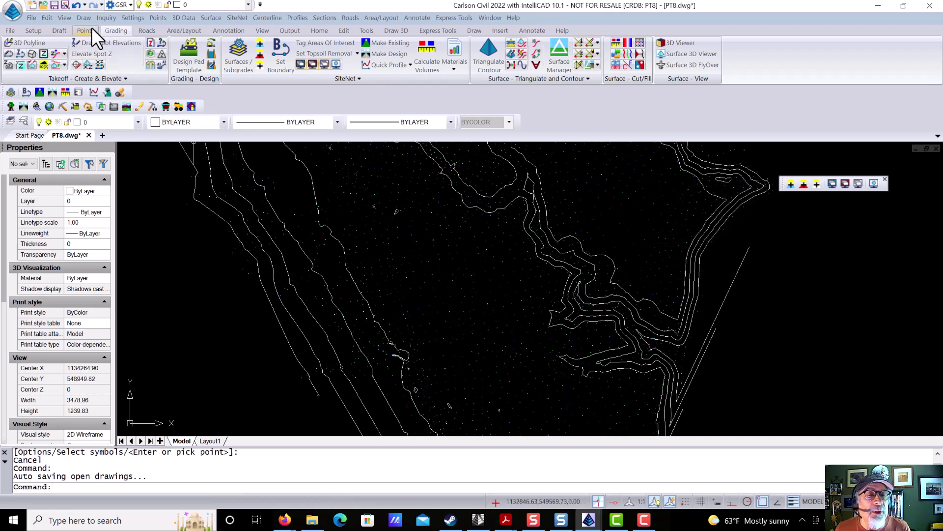
{"action": "left_click", "coordinate": [68, 20]}
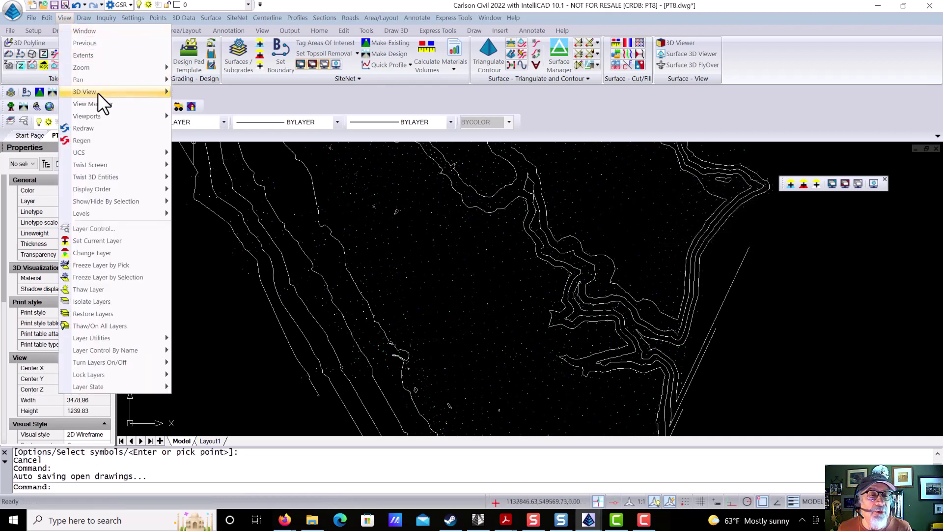
{"action": "mouse_move", "coordinate": [98, 92]}
{"action": "left_click", "coordinate": [240, 104]}
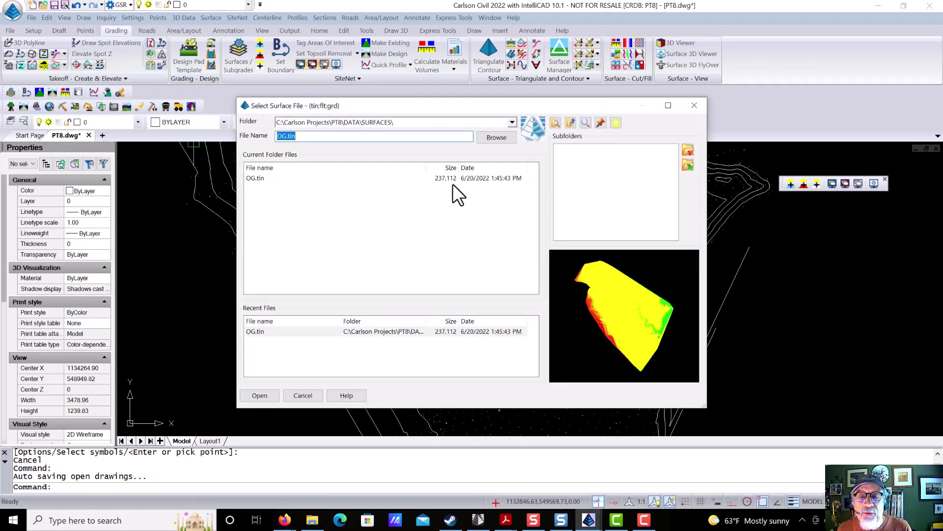
{"action": "left_click", "coordinate": [297, 178]}
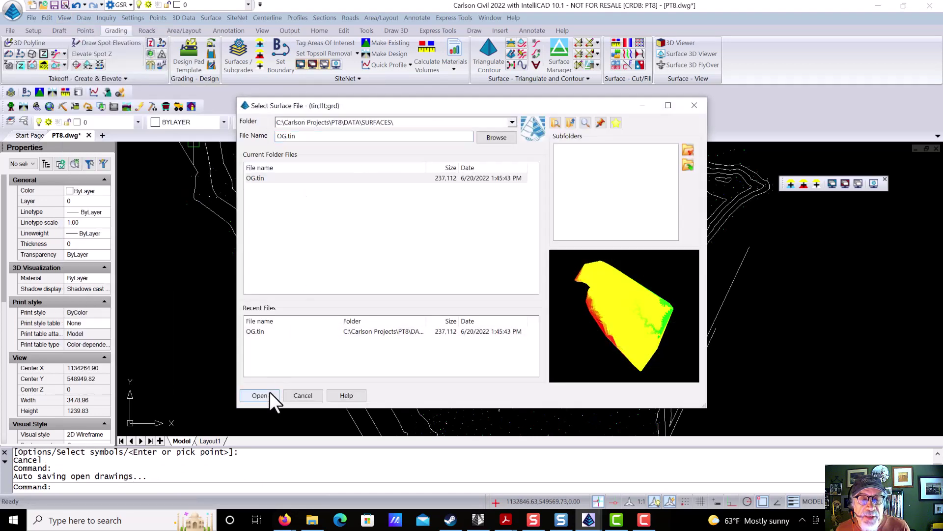
{"action": "left_click", "coordinate": [269, 391]}
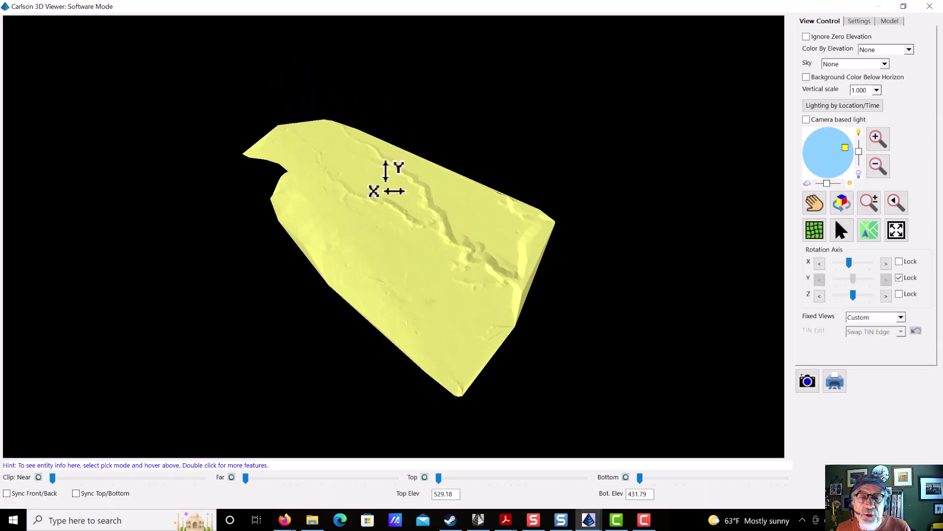
{"action": "left_click_drag", "start_coordinate": [385, 179], "coordinate": [619, 136]}
{"action": "scroll", "coordinate": [411, 270], "scroll_direction": "up", "scroll_amount": 3}
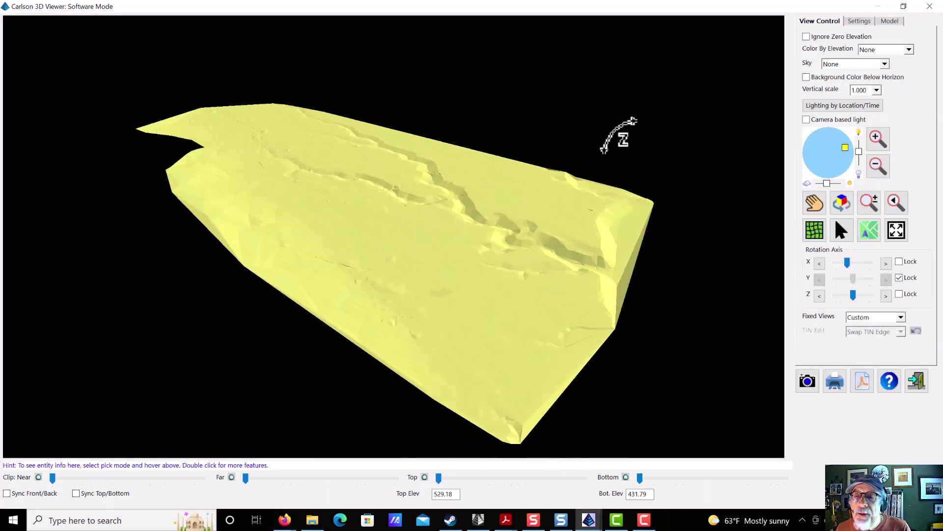
{"action": "left_click", "coordinate": [889, 50]}
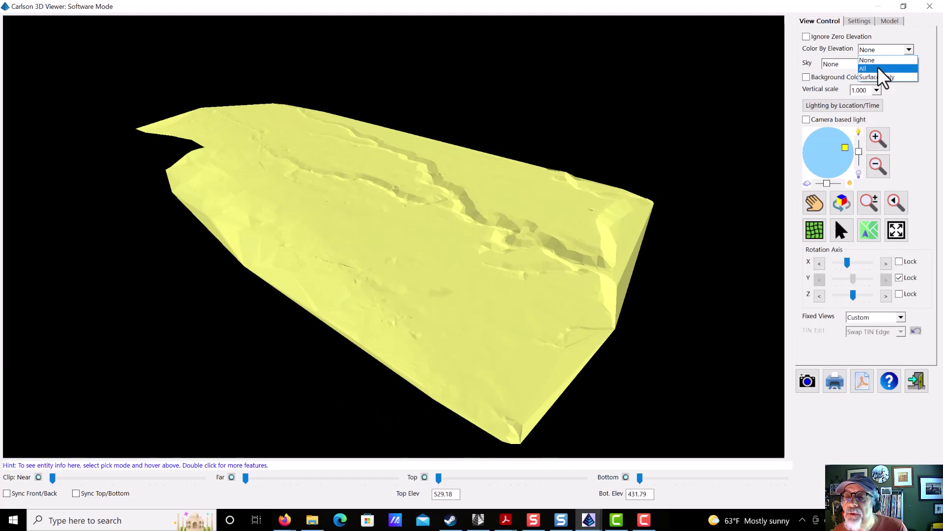
{"action": "left_click", "coordinate": [884, 63]}
{"action": "left_click_drag", "start_coordinate": [552, 195], "coordinate": [375, 442]}
{"action": "left_click_drag", "start_coordinate": [845, 147], "coordinate": [853, 159]}
{"action": "scroll", "coordinate": [410, 270], "scroll_direction": "up", "scroll_amount": 3}
{"action": "scroll", "coordinate": [411, 270], "scroll_direction": "down", "scroll_amount": 3}
{"action": "left_click_drag", "start_coordinate": [301, 354], "coordinate": [219, 314]}
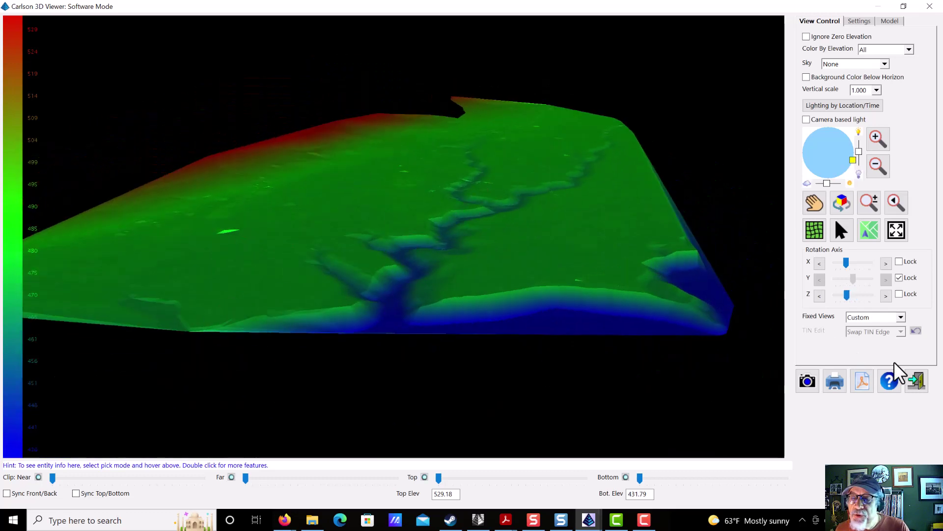
{"action": "left_click_drag", "start_coordinate": [287, 390], "coordinate": [446, 374]}
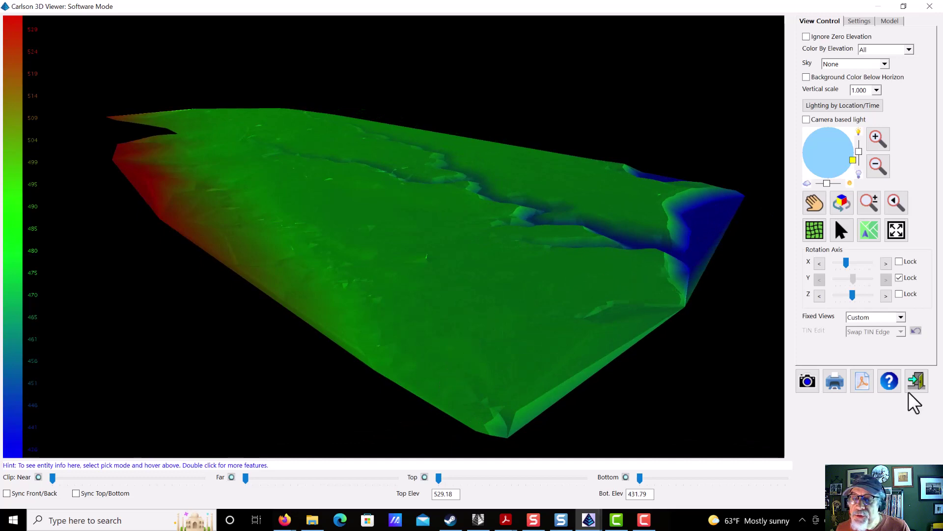
{"action": "left_click", "coordinate": [917, 381]}
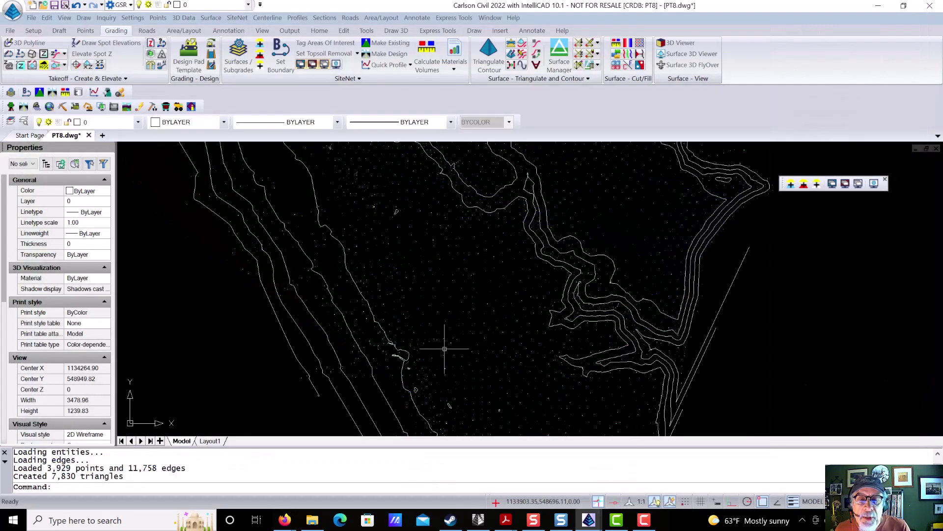
- Make SCRAPE the current layer
{"action": "scroll", "coordinate": [445, 349], "scroll_direction": "down", "scroll_amount": 1}
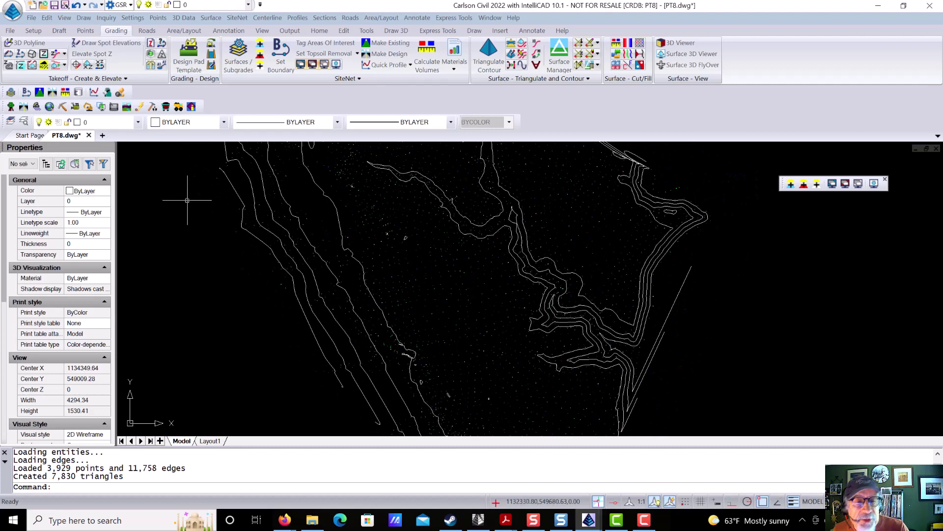
{"action": "left_click", "coordinate": [92, 121]}
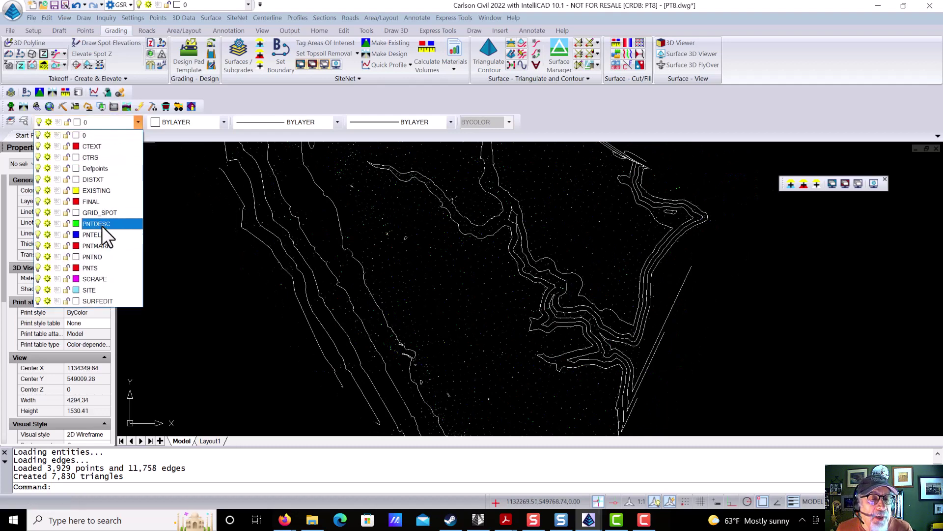
{"action": "left_click", "coordinate": [97, 278]}
- Draw a closed PL polyline through nine vertices around the pad area
{"action": "type", "text": "PL"}
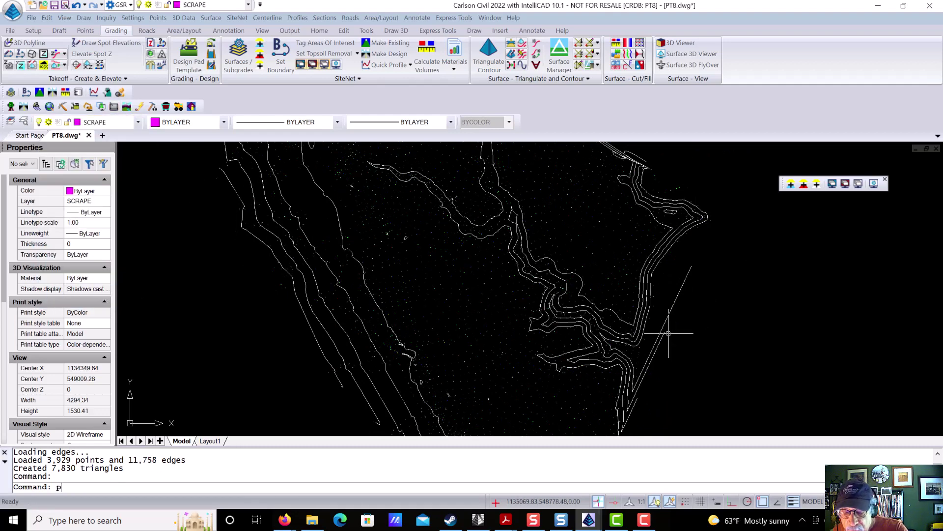
{"action": "key", "text": "Return"}
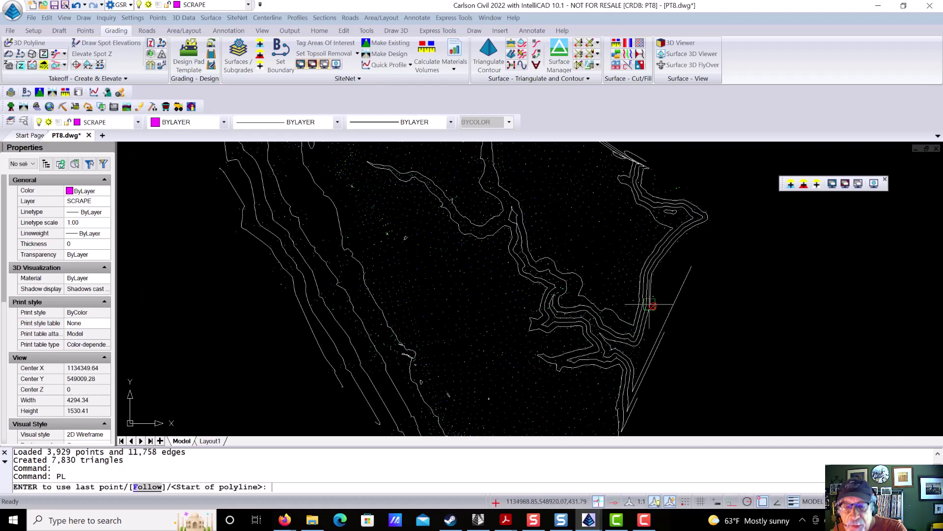
{"action": "left_click", "coordinate": [411, 313]}
{"action": "left_click", "coordinate": [436, 266]}
{"action": "left_click", "coordinate": [470, 267]}
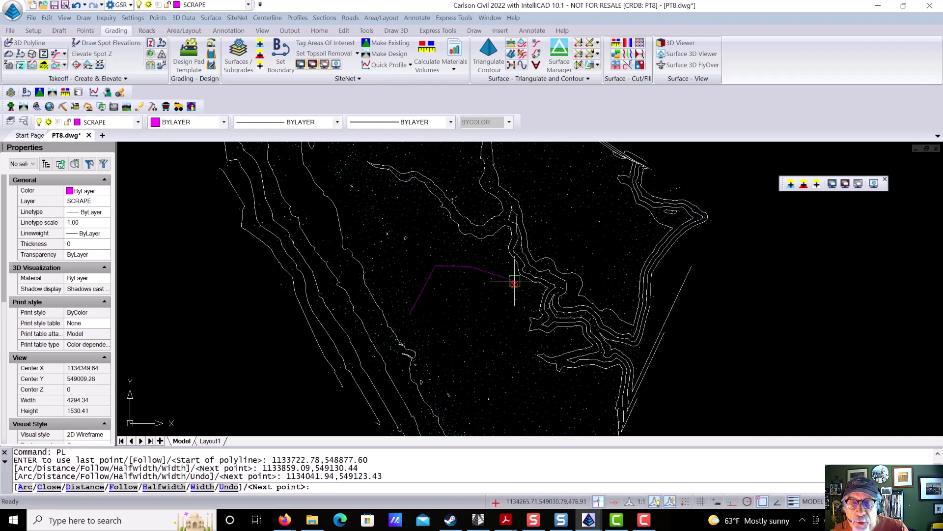
{"action": "left_click", "coordinate": [514, 284]}
{"action": "left_click", "coordinate": [537, 345]}
{"action": "left_click", "coordinate": [555, 388]}
{"action": "left_click", "coordinate": [525, 415]}
{"action": "left_click", "coordinate": [487, 428]}
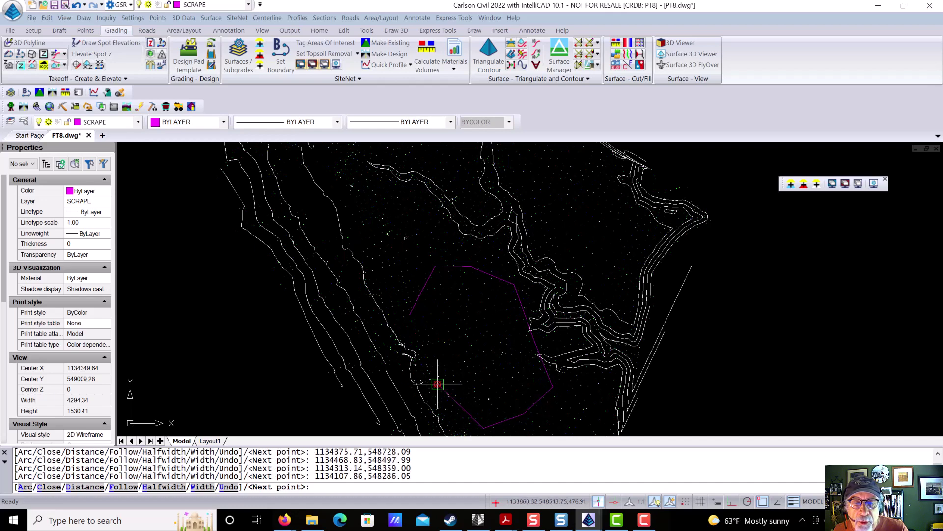
{"action": "left_click", "coordinate": [442, 385]}
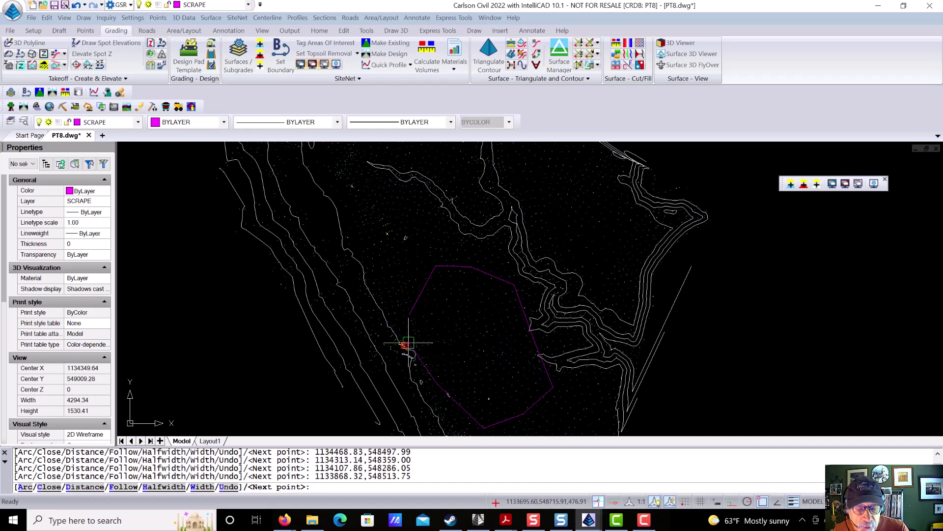
{"action": "type", "text": "c"}
{"action": "key", "text": "Return"}
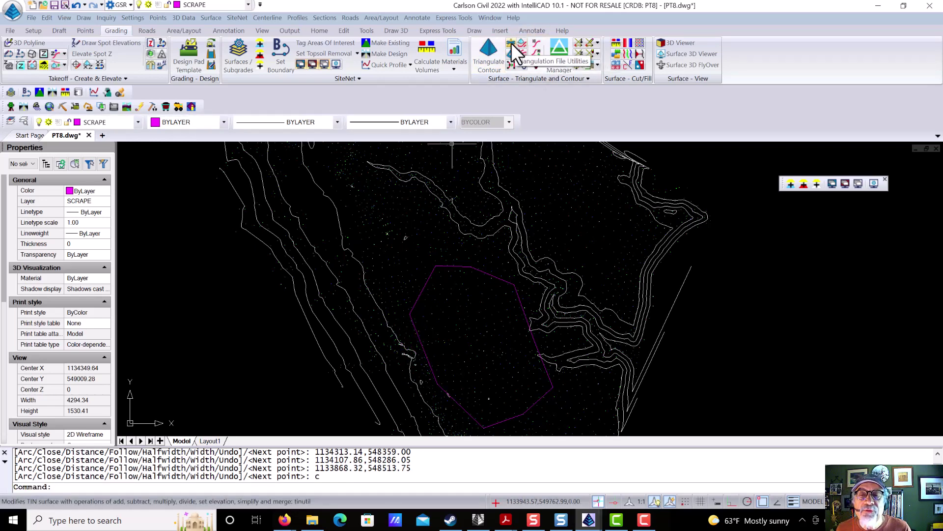
- Load OG.tin into Triangulation File Utilities
{"action": "left_click", "coordinate": [509, 43]}
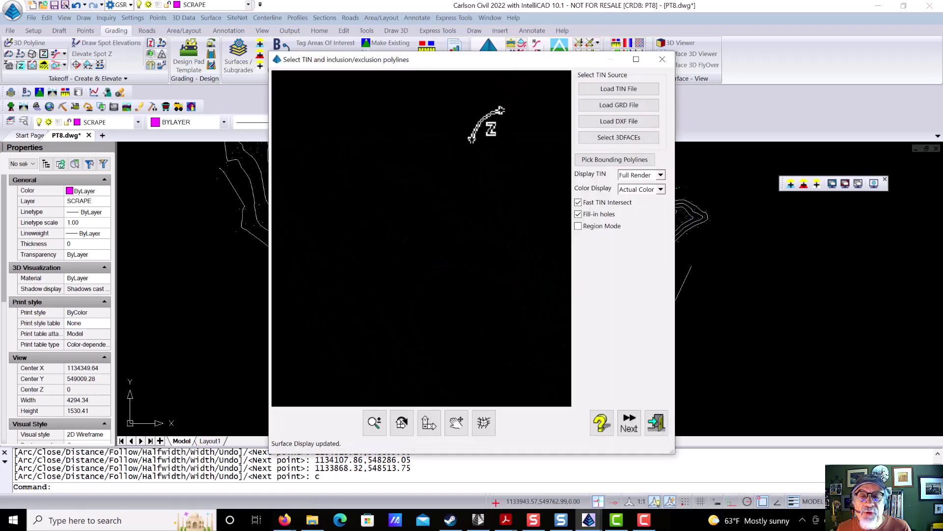
{"action": "left_click", "coordinate": [622, 88]}
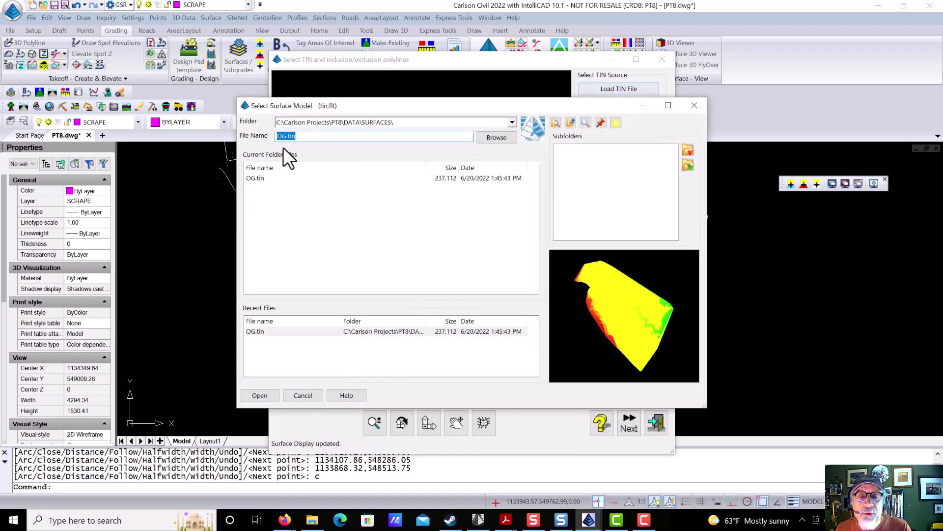
{"action": "left_click", "coordinate": [265, 179]}
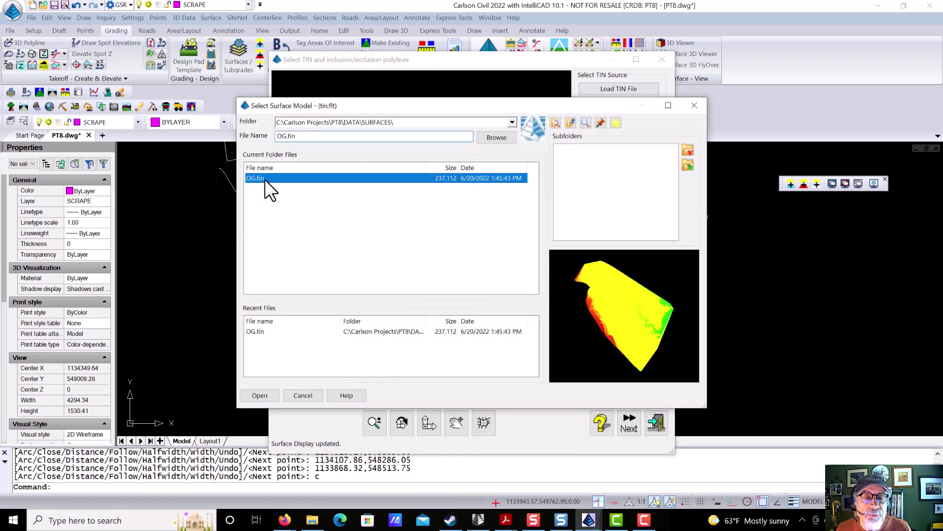
{"action": "left_click", "coordinate": [259, 396]}
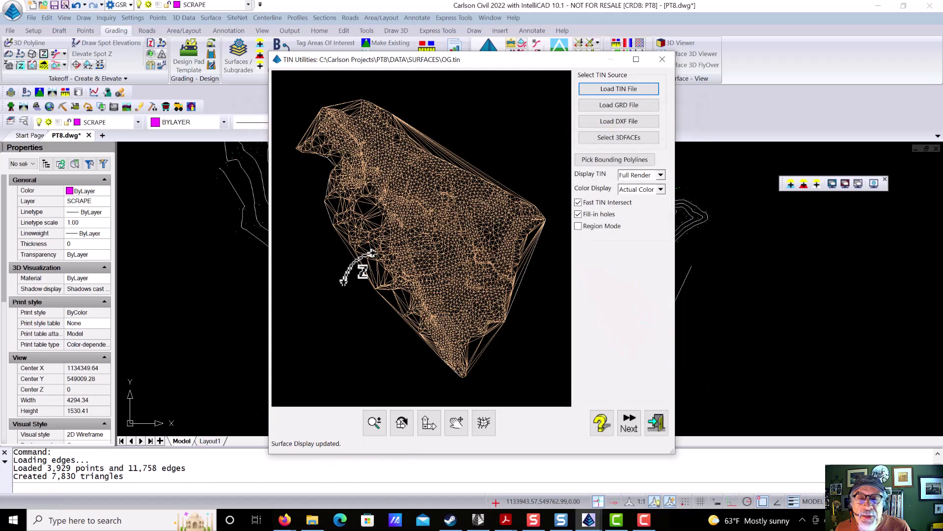
{"action": "left_click", "coordinate": [622, 428]}
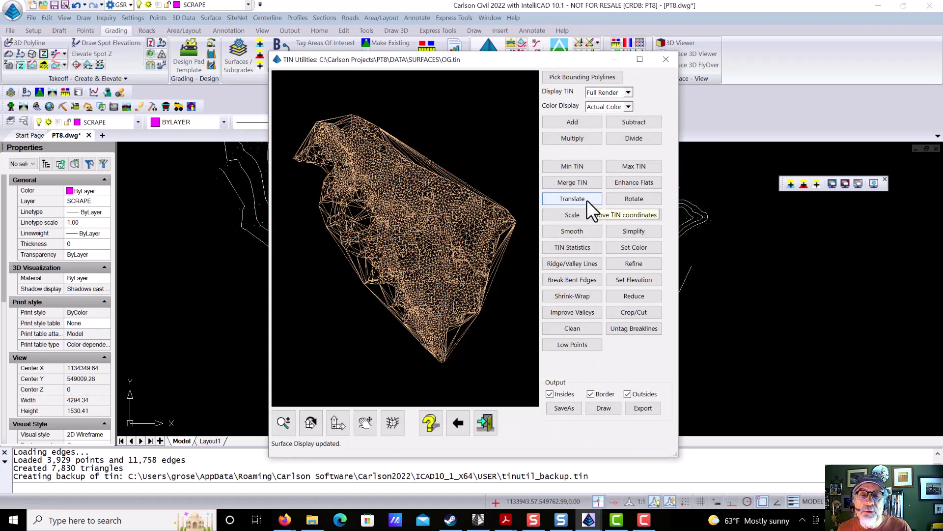
- Subtract a constant 2 from the surface inside the magenta inclusion polyline
{"action": "left_click", "coordinate": [582, 76]}
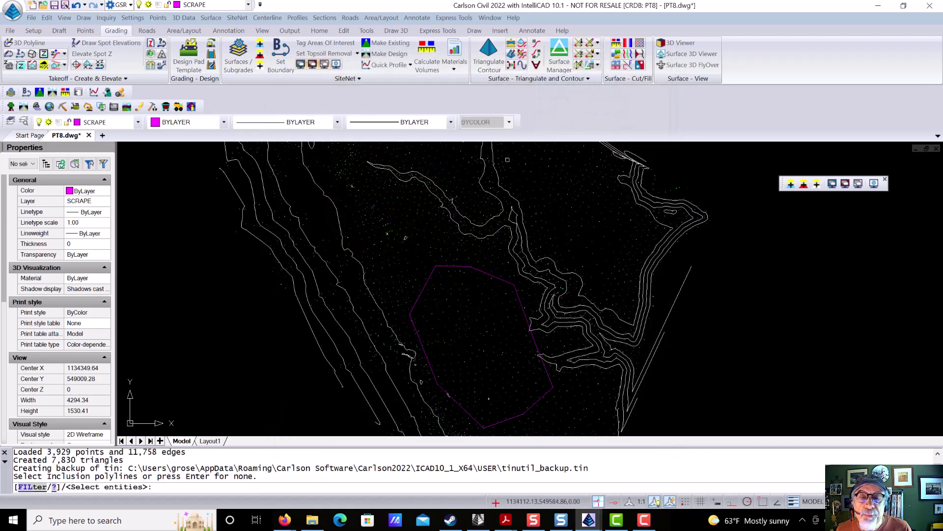
{"action": "left_click", "coordinate": [462, 259]}
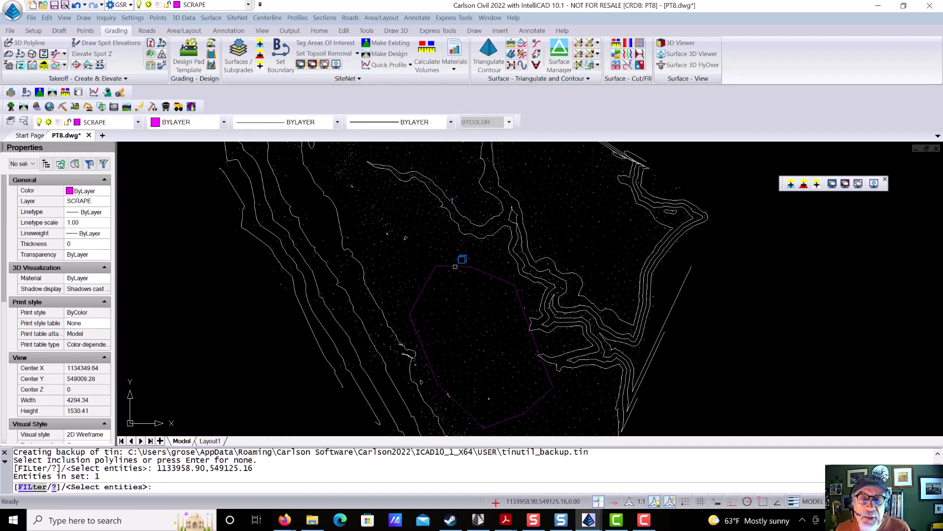
{"action": "key", "text": "Return"}
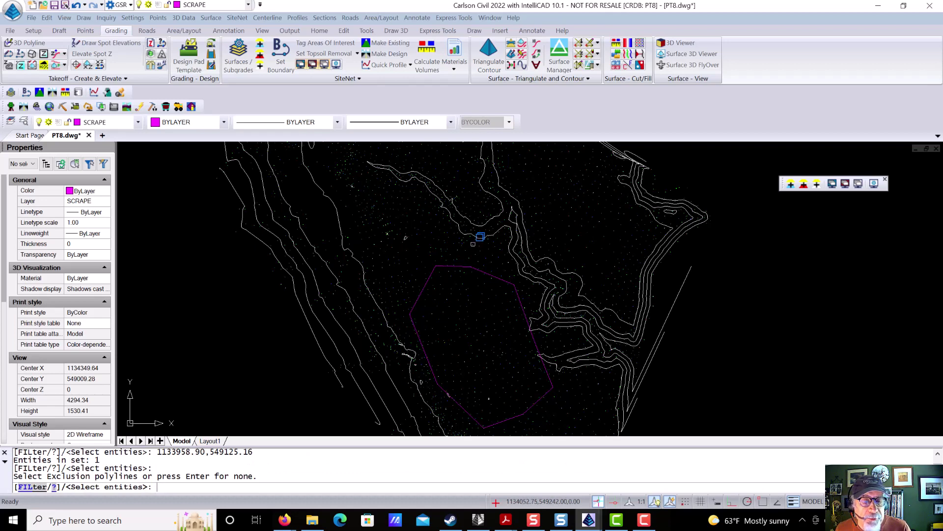
{"action": "key", "text": "Return"}
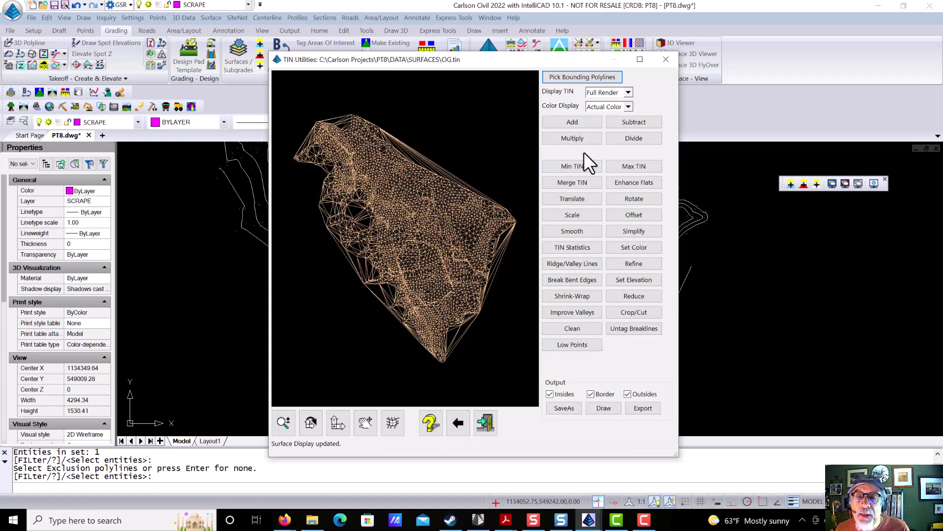
{"action": "left_click", "coordinate": [631, 122]}
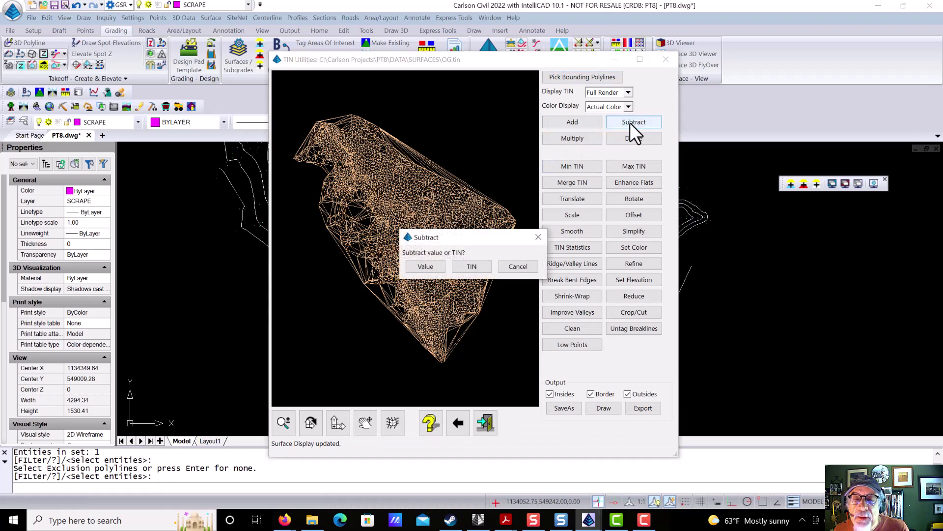
{"action": "left_click", "coordinate": [431, 266]}
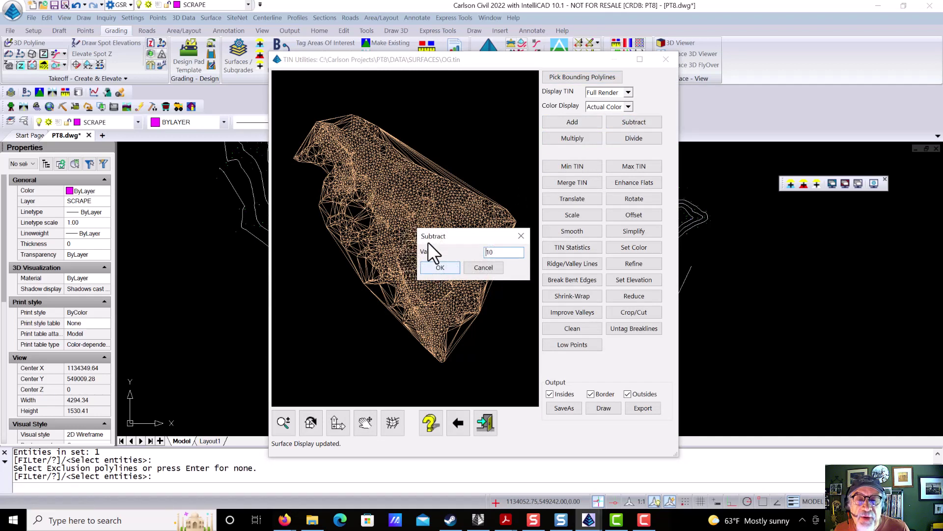
{"action": "left_click_drag", "start_coordinate": [503, 253], "coordinate": [459, 253]}
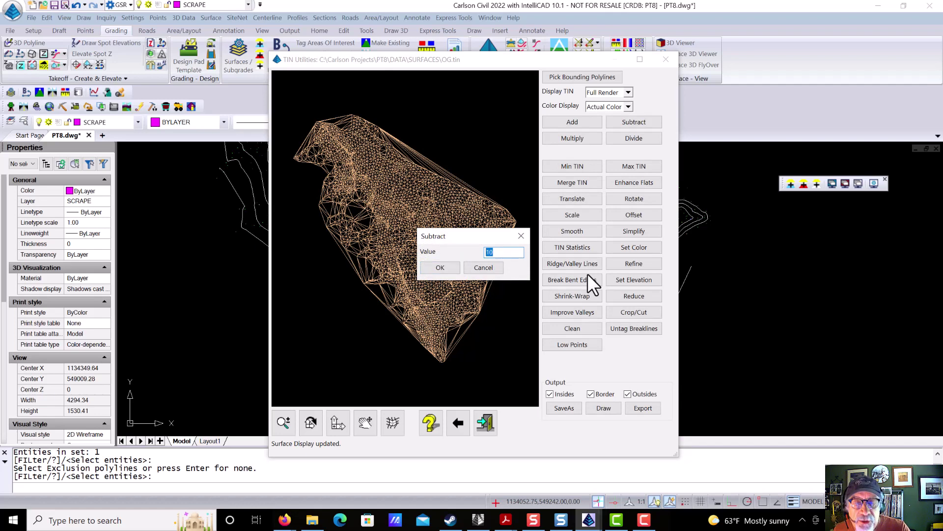
{"action": "type", "text": "2"}
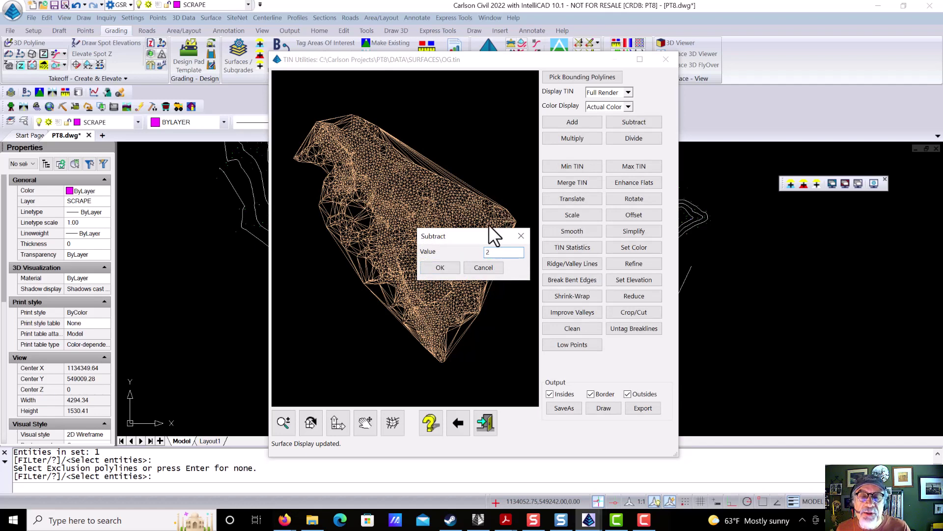
{"action": "left_click", "coordinate": [450, 269]}
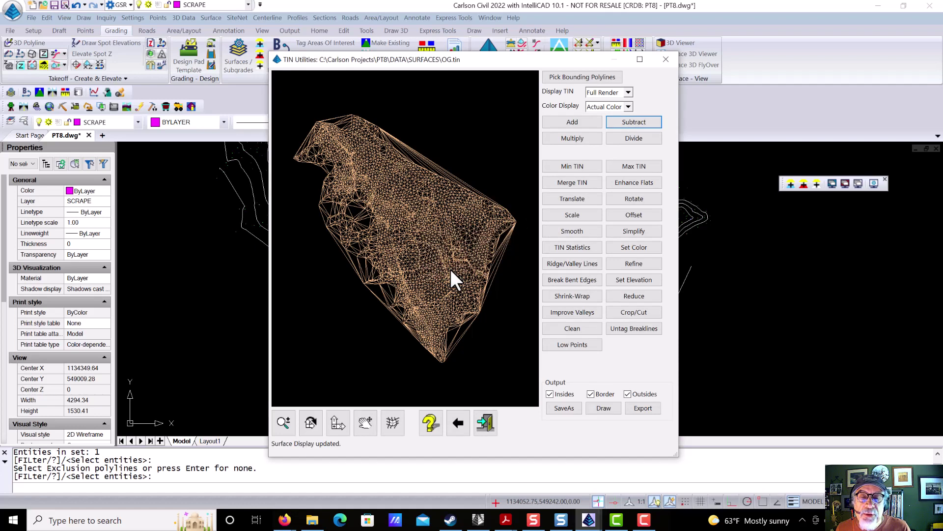
- Save the modified surface as SCRAPED.tin
{"action": "left_click", "coordinate": [564, 408]}
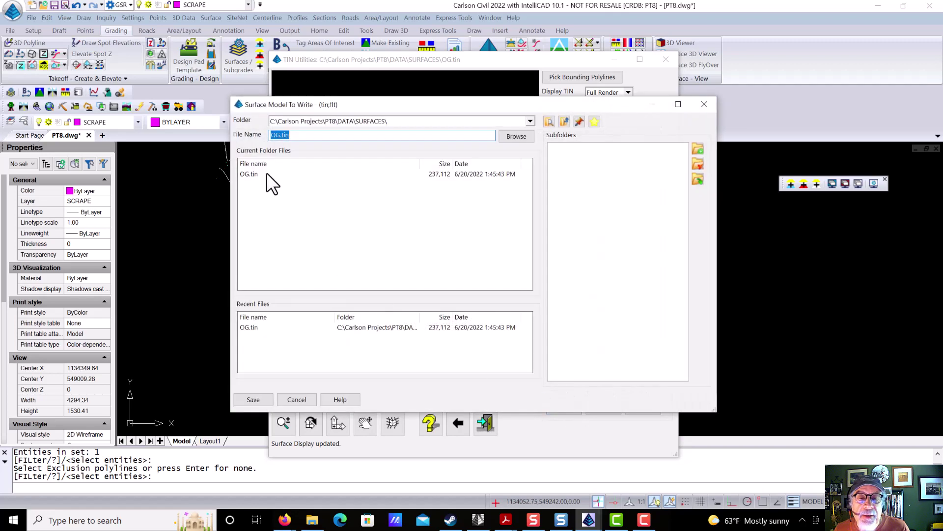
{"action": "type", "text": "sc"}
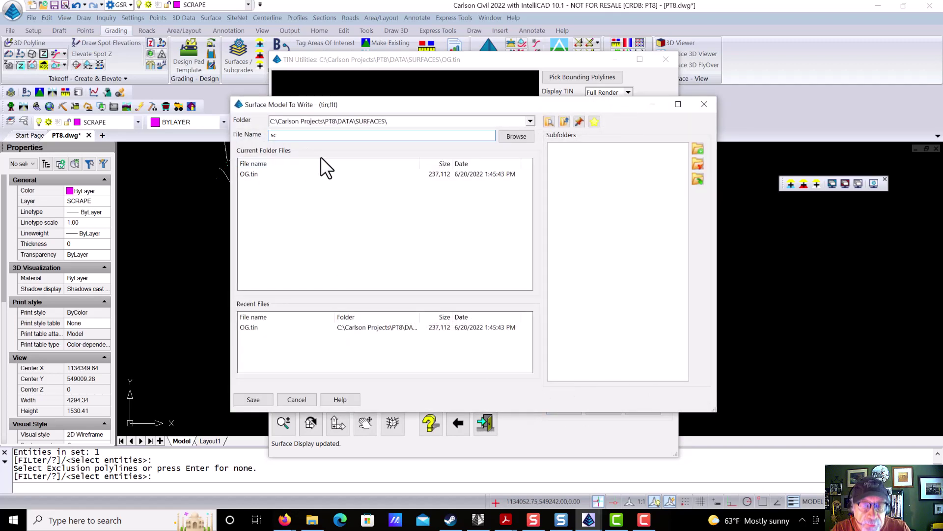
{"action": "key", "text": "BackSpace"}
{"action": "key", "text": "BackSpace"}
{"action": "type", "text": "SCRAPE"}
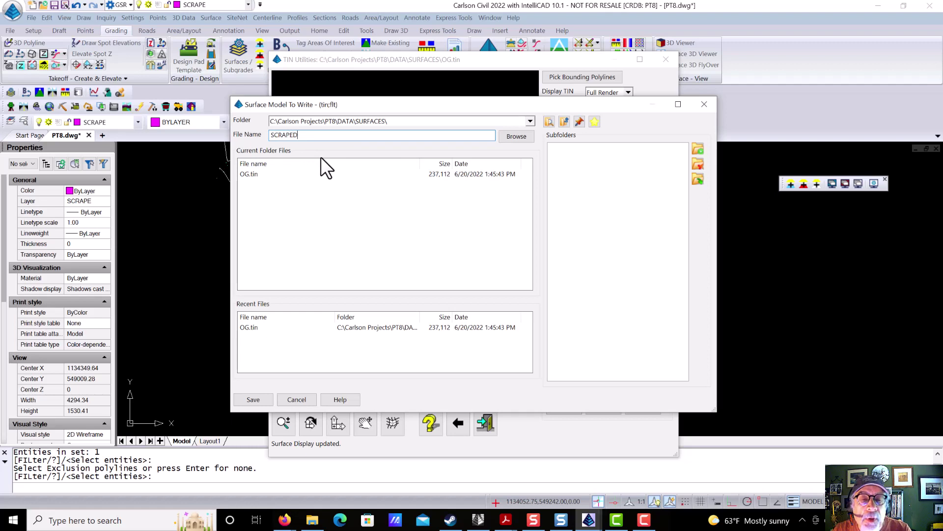
{"action": "type", "text": "D"}
{"action": "left_click", "coordinate": [253, 399]}
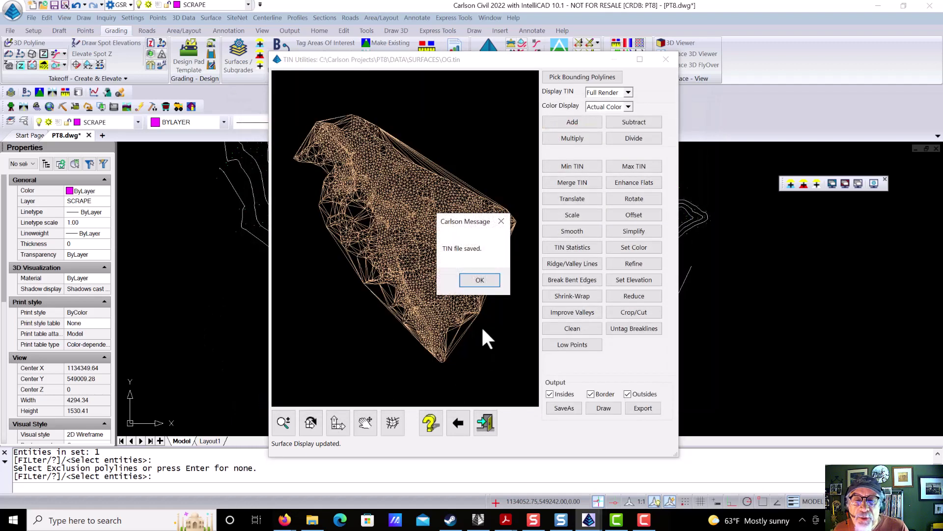
{"action": "left_click", "coordinate": [479, 280]}
- Leave the surface utilities and load SCRAPED.tin into the 3D surface viewer
{"action": "left_click", "coordinate": [485, 422]}
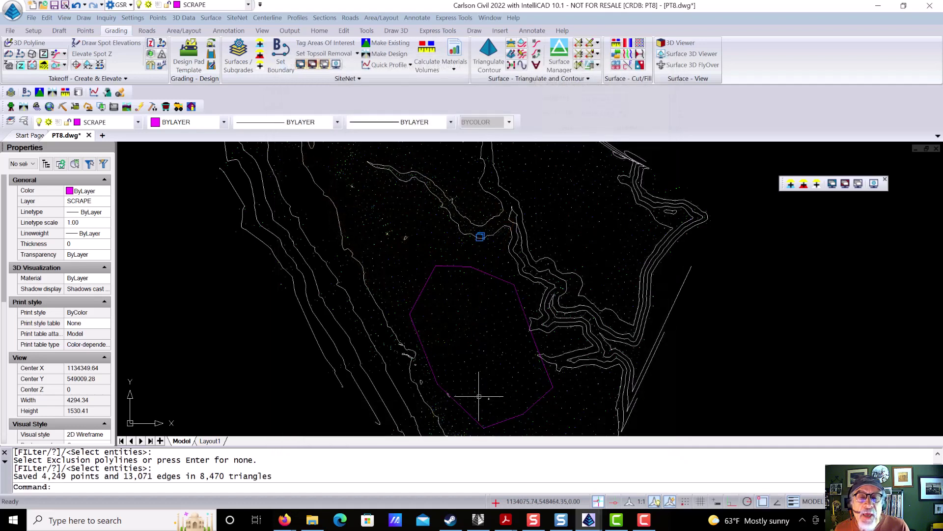
{"action": "left_click", "coordinate": [66, 19]}
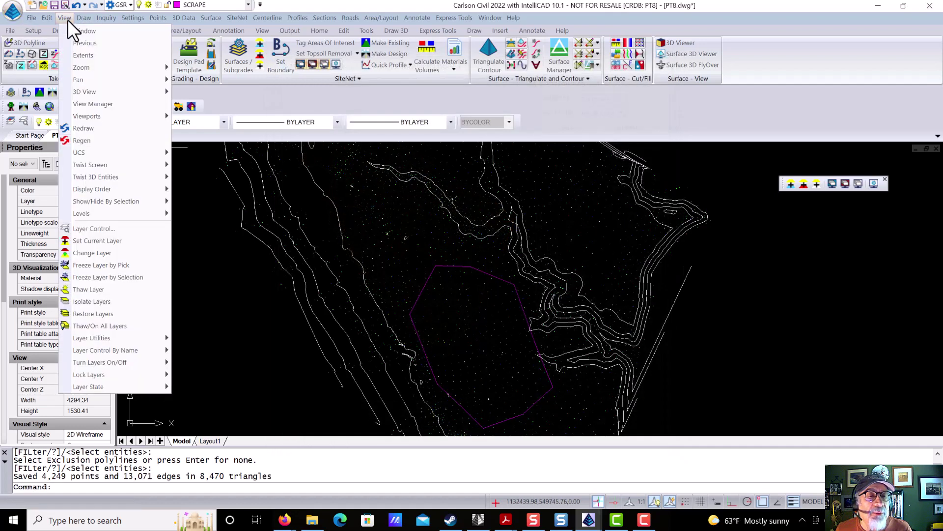
{"action": "mouse_move", "coordinate": [163, 90]}
{"action": "left_click", "coordinate": [207, 105]}
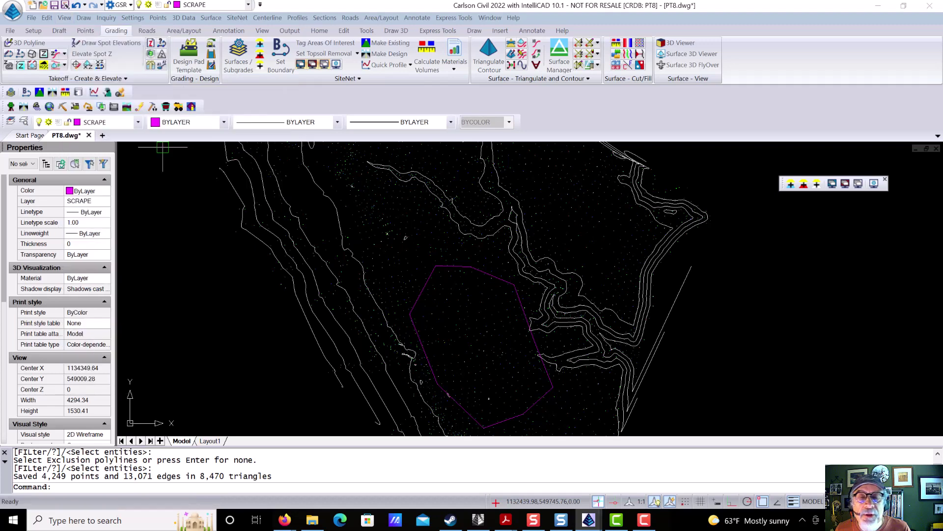
{"action": "left_click", "coordinate": [275, 186]}
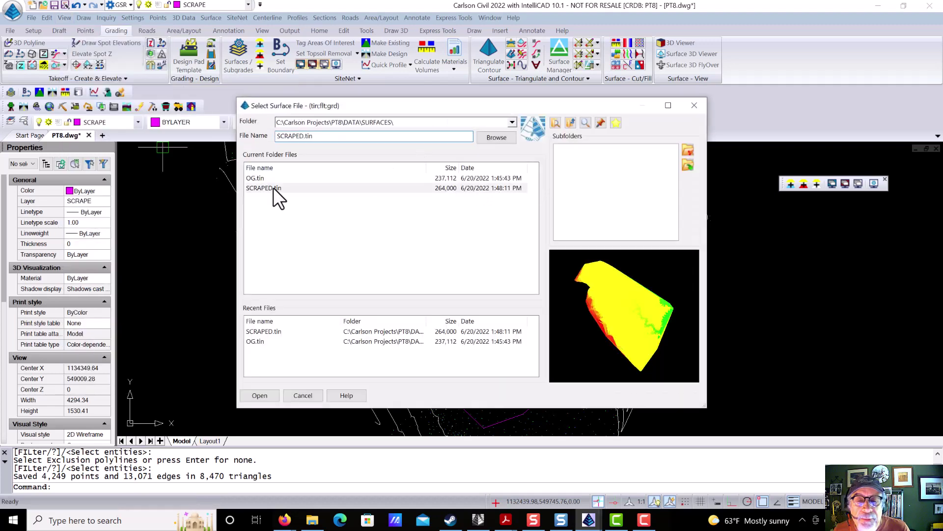
{"action": "left_click", "coordinate": [274, 397]}
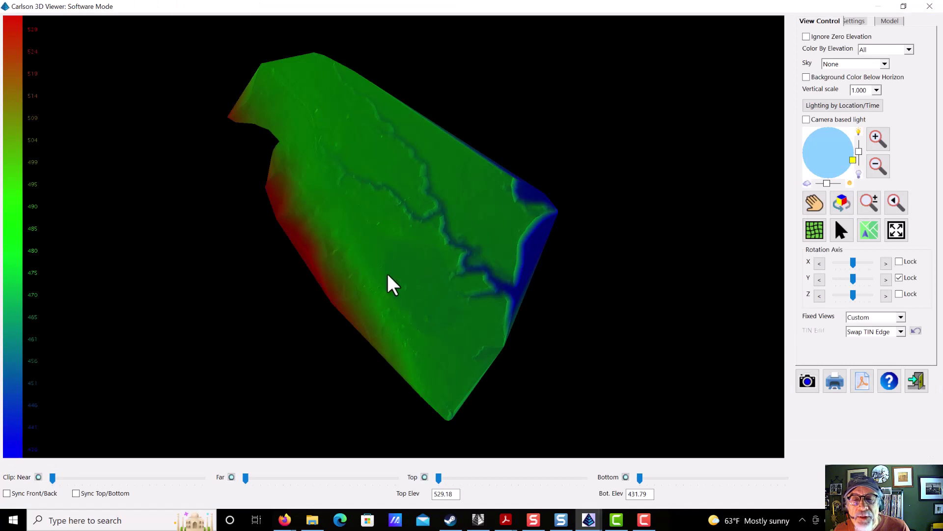
- Orbit, zoom and relight the SCRAPED terrain, then exit the 3D viewer
{"action": "left_click_drag", "start_coordinate": [393, 284], "coordinate": [413, 255]}
{"action": "scroll", "coordinate": [432, 249], "scroll_direction": "up", "scroll_amount": 5}
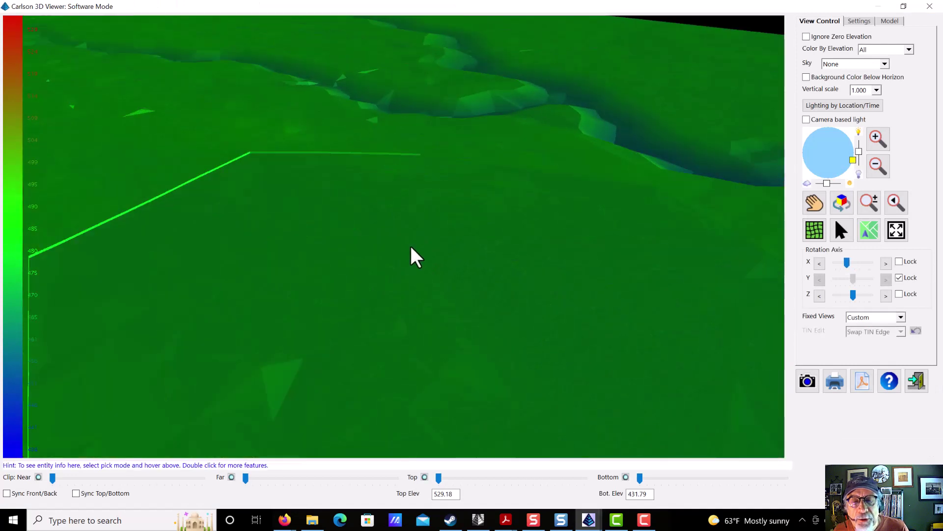
{"action": "scroll", "coordinate": [521, 232], "scroll_direction": "up", "scroll_amount": 2}
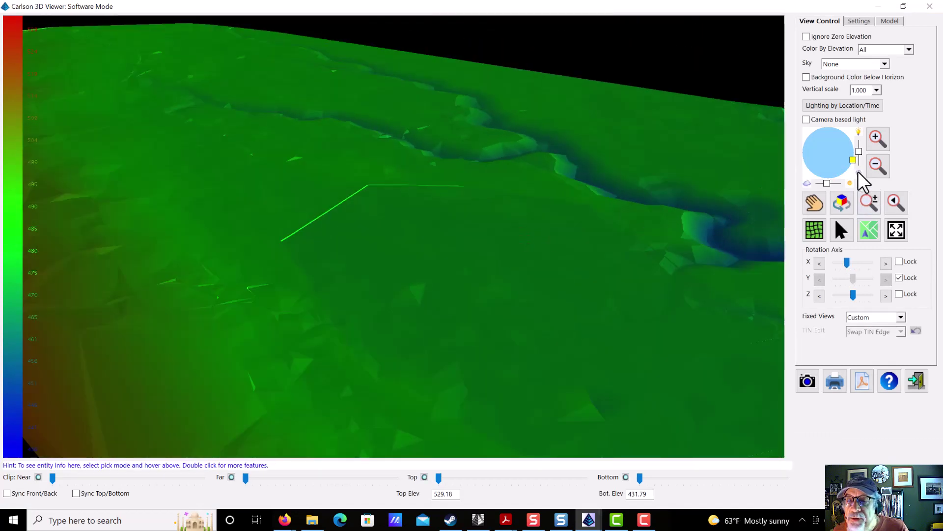
{"action": "left_click", "coordinate": [846, 161]}
{"action": "mouse_move", "coordinate": [846, 161]}
{"action": "left_mouse_down"}
{"action": "mouse_move", "coordinate": [855, 165]}
{"action": "mouse_move", "coordinate": [841, 169]}
{"action": "mouse_move", "coordinate": [850, 171]}
{"action": "left_mouse_up"}
{"action": "left_click_drag", "start_coordinate": [513, 208], "coordinate": [519, 212]}
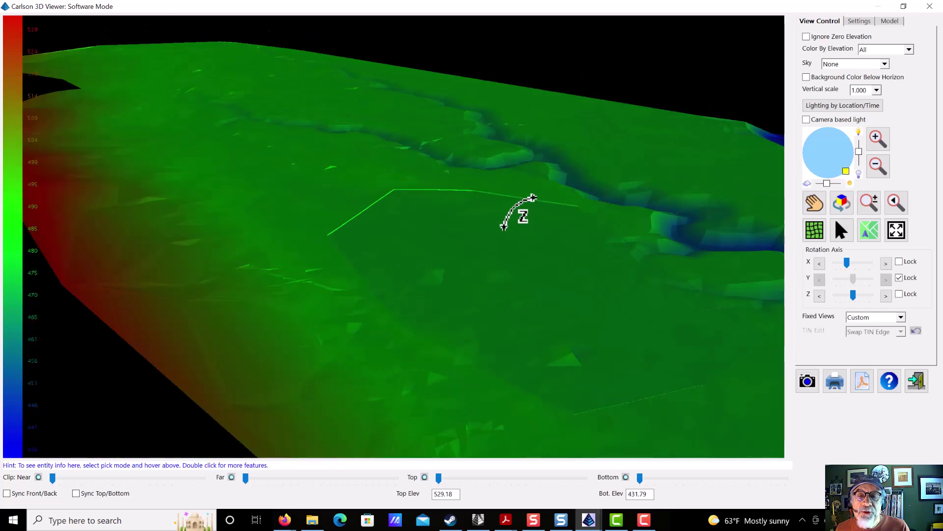
{"action": "left_click", "coordinate": [916, 381]}
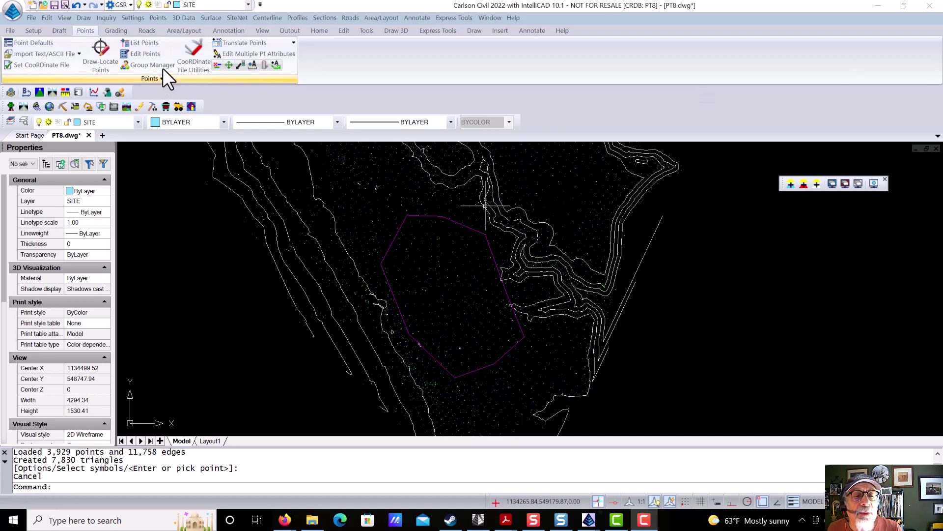
- Compare OG with SCRAPED.tin in Surface Inspector at a pad point, showing a 2.00 difference
{"action": "left_click", "coordinate": [215, 16]}
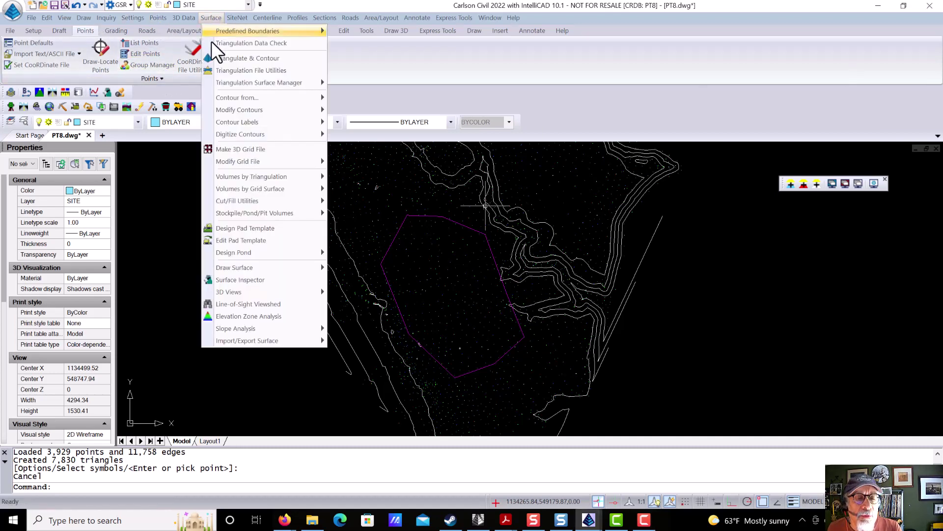
{"action": "left_click", "coordinate": [250, 281]}
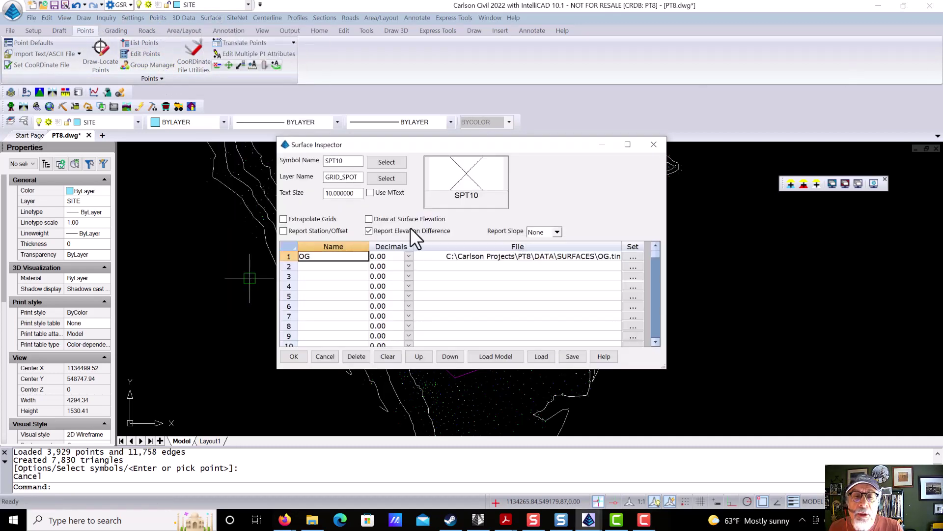
{"action": "left_click", "coordinate": [633, 266]}
{"action": "left_click", "coordinate": [282, 187]}
{"action": "left_click", "coordinate": [266, 392]}
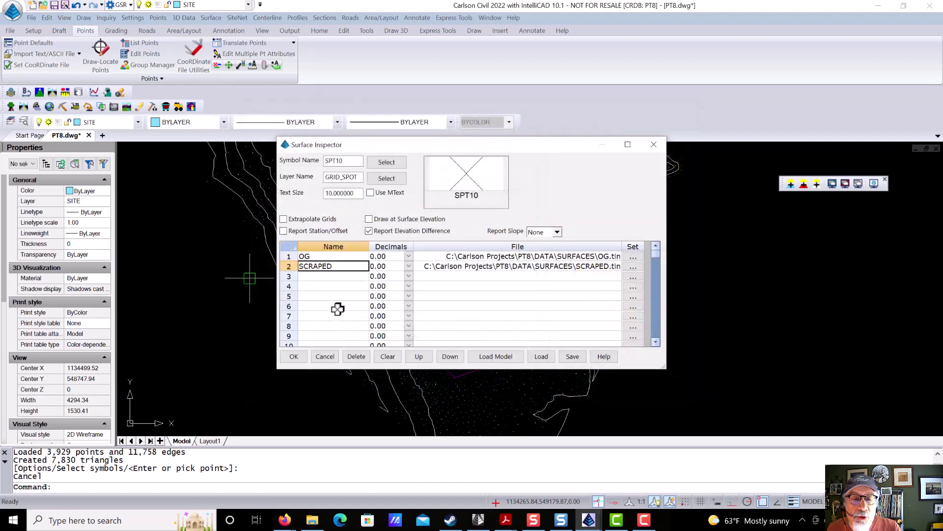
{"action": "left_click", "coordinate": [294, 357]}
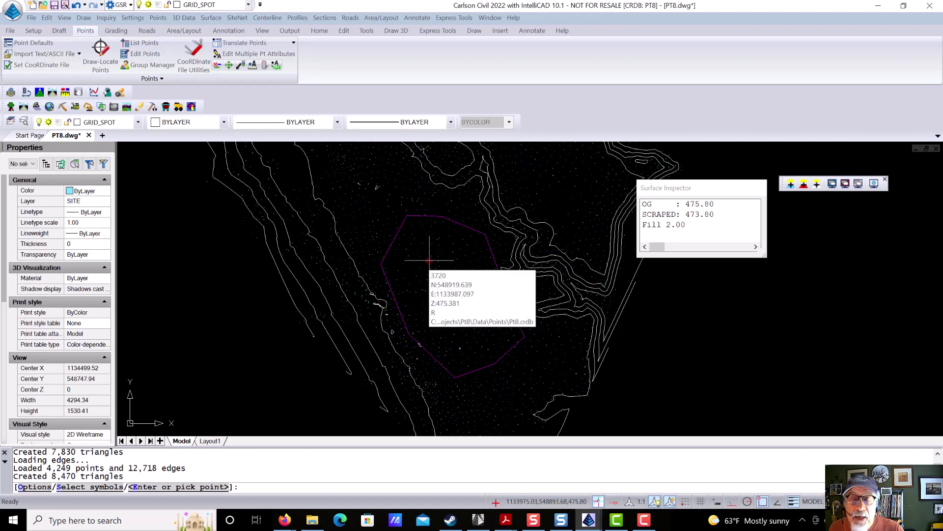
{"action": "key", "text": "Escape"}
{"action": "key", "text": "Escape"}
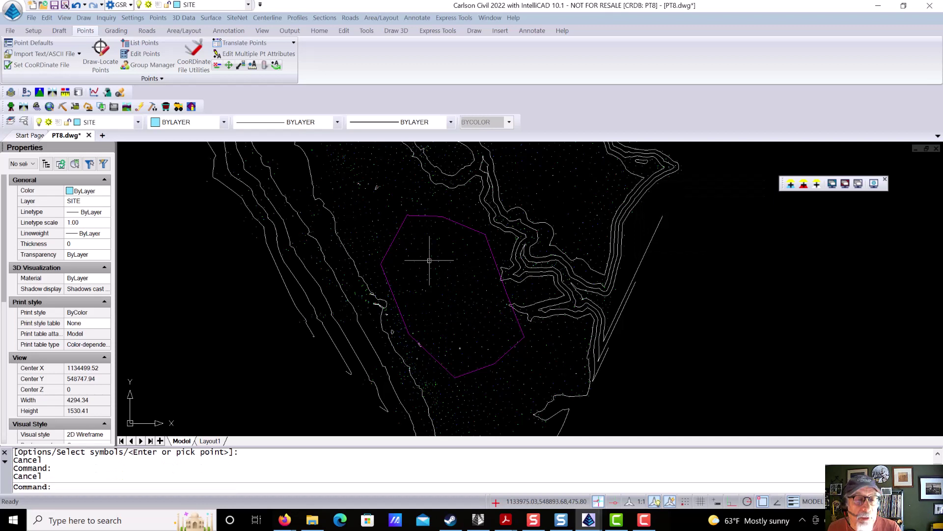
- Draw a 200 by 200 rectangle with RECTANG from a corner inside the pad boundary, extending up-right
{"action": "type", "text": "REC"}
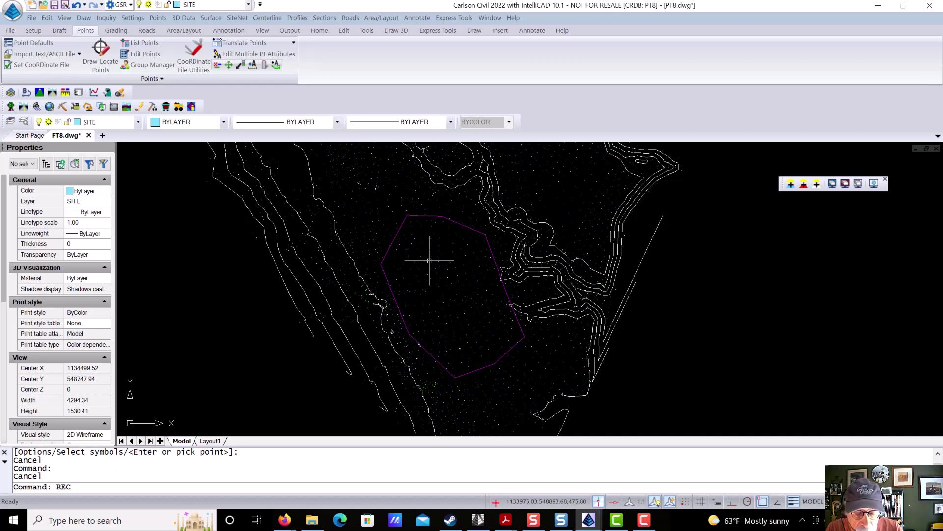
{"action": "type", "text": "TANG"}
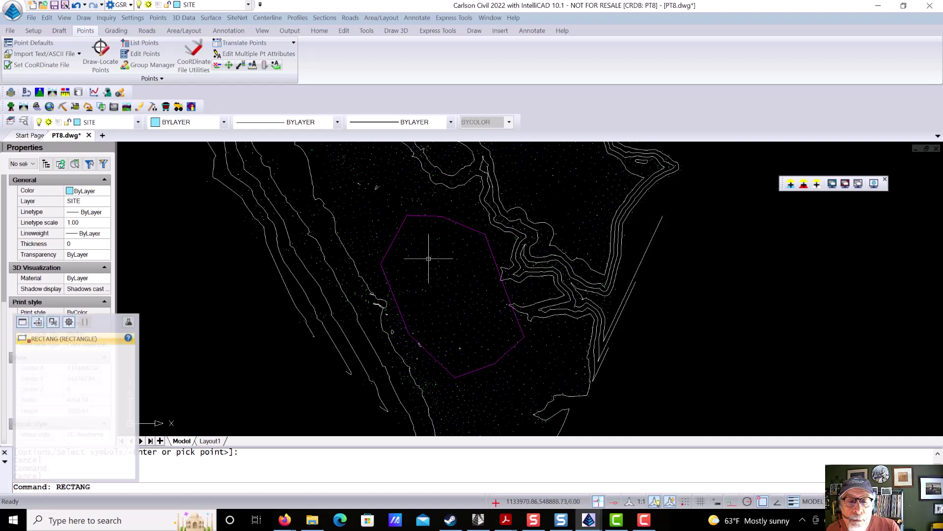
{"action": "key", "text": "Return"}
{"action": "left_click", "coordinate": [429, 303]}
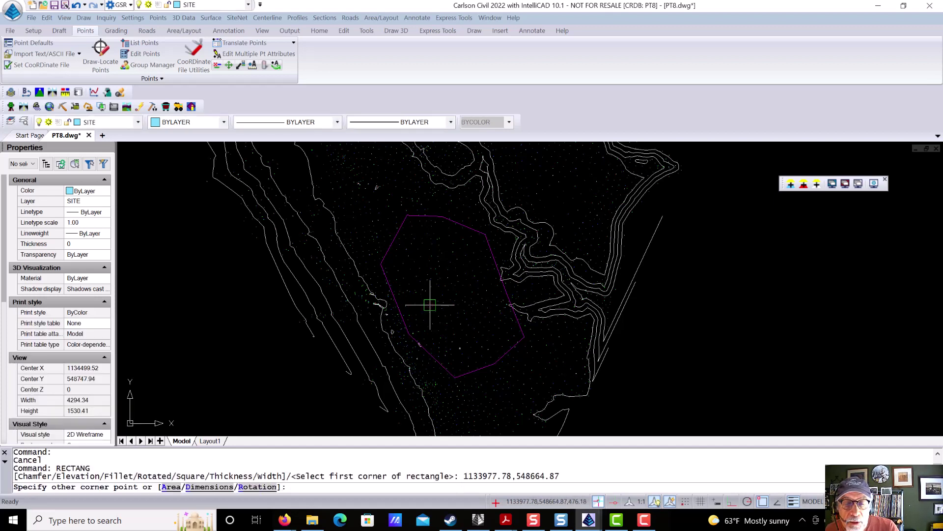
{"action": "type", "text": "D"}
{"action": "key", "text": "Return"}
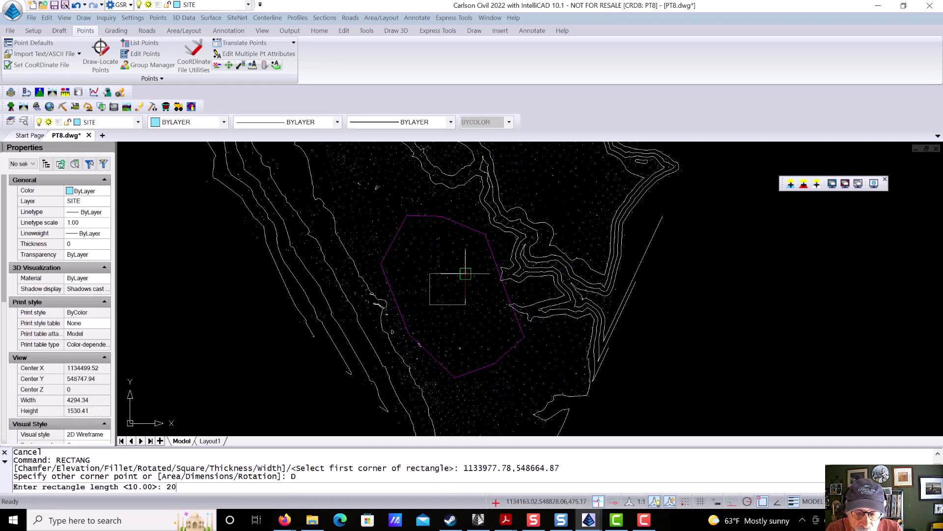
{"action": "key", "text": "Return"}
{"action": "key", "text": "Return"}
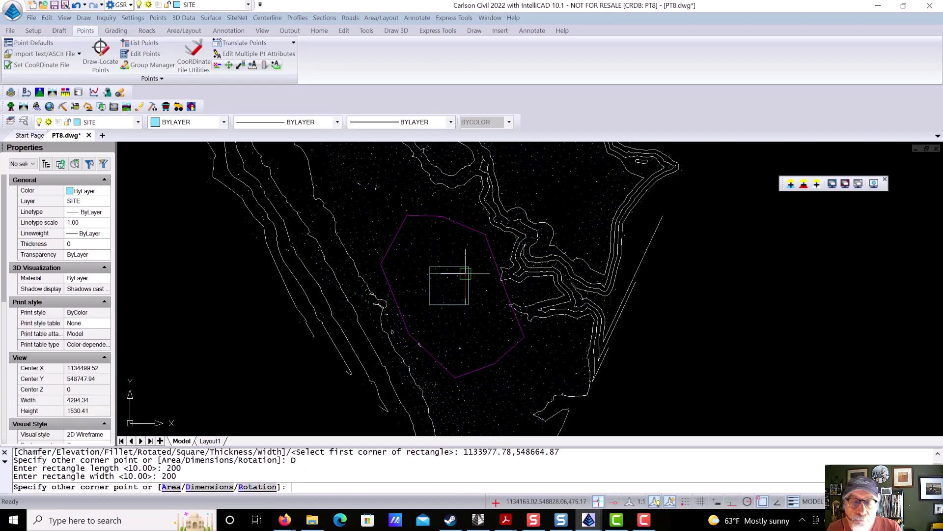
{"action": "left_click", "coordinate": [481, 251]}
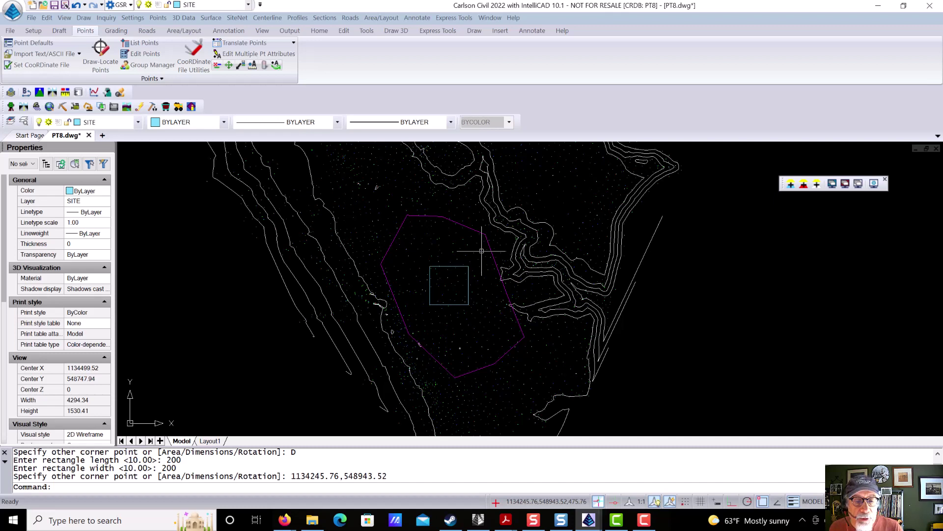
- Start a Design Pad Template with default settings, using the square as the pad outline
{"action": "left_click", "coordinate": [210, 15]}
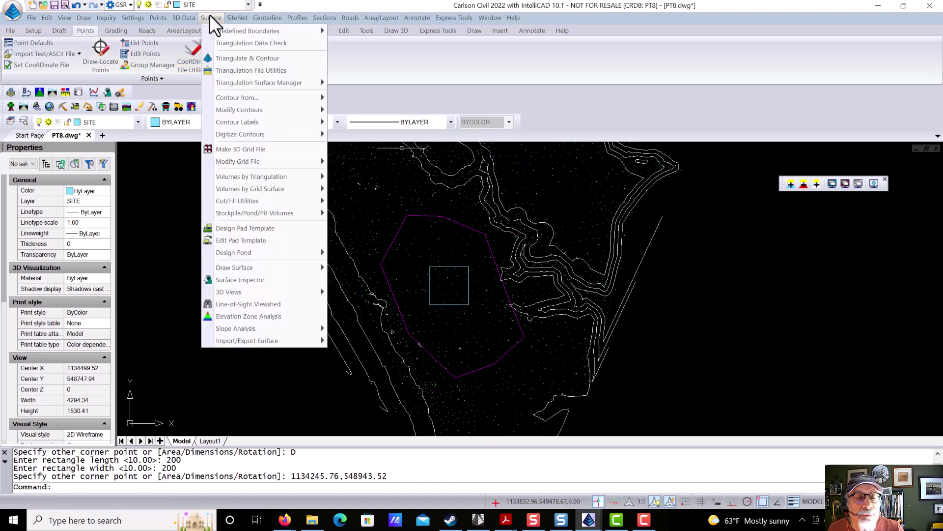
{"action": "left_click", "coordinate": [280, 227]}
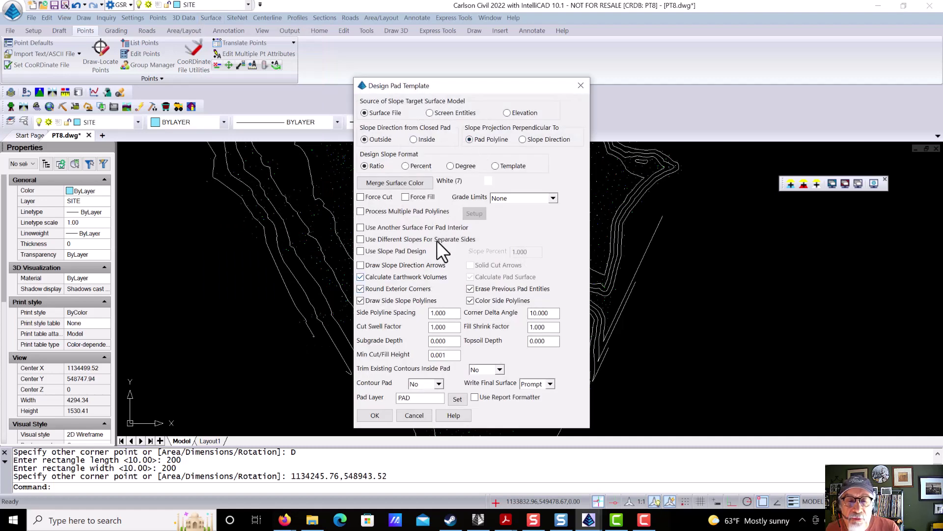
{"action": "left_click", "coordinate": [377, 415]}
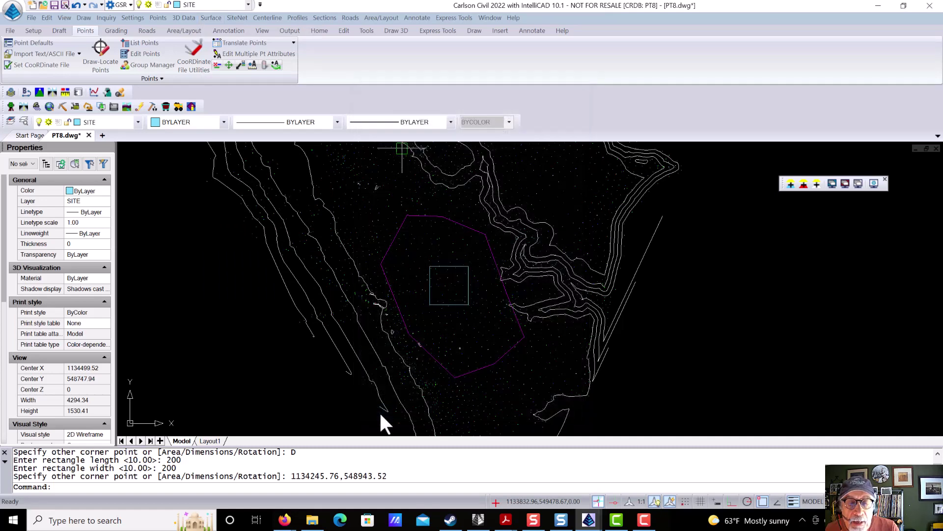
{"action": "left_click", "coordinate": [433, 266]}
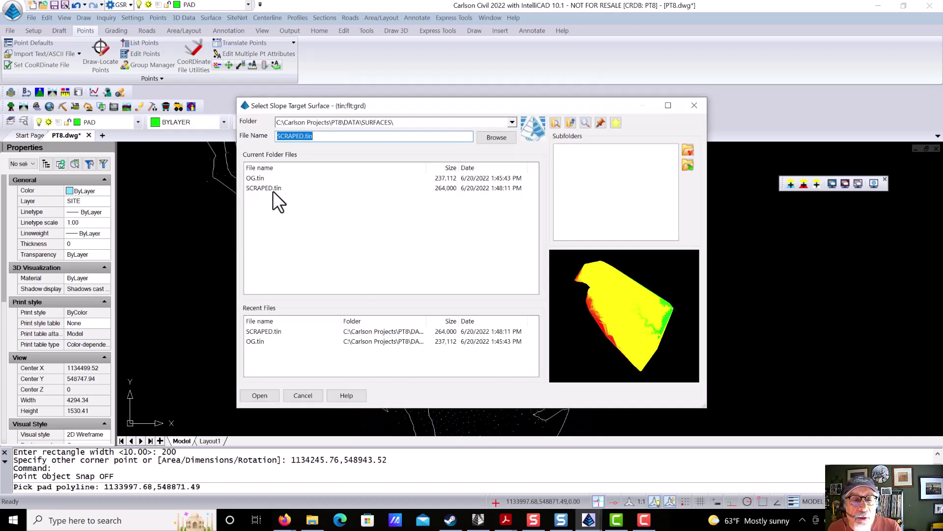
- Slope the pad to SCRAPED.tin at 6:1 fill and cut, giving 129,598.33 C.M. fill
{"action": "left_click", "coordinate": [273, 189]}
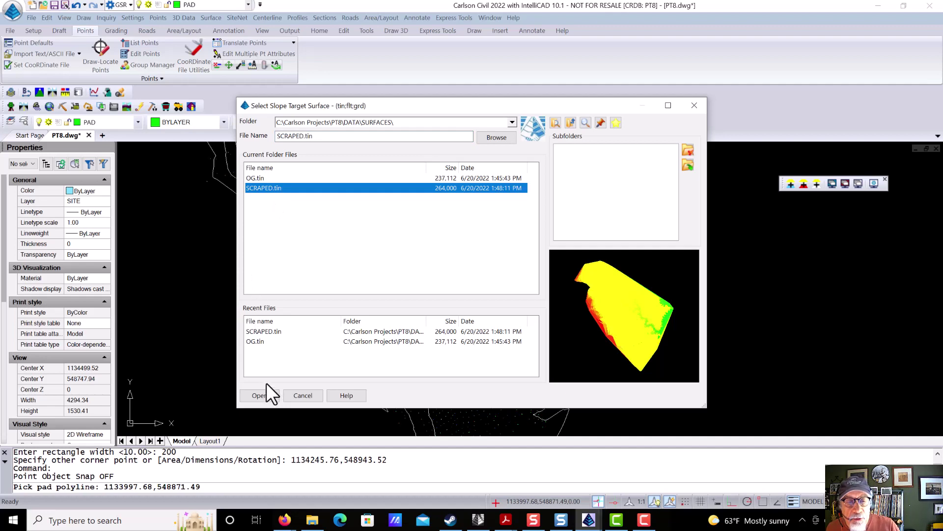
{"action": "left_click", "coordinate": [262, 398]}
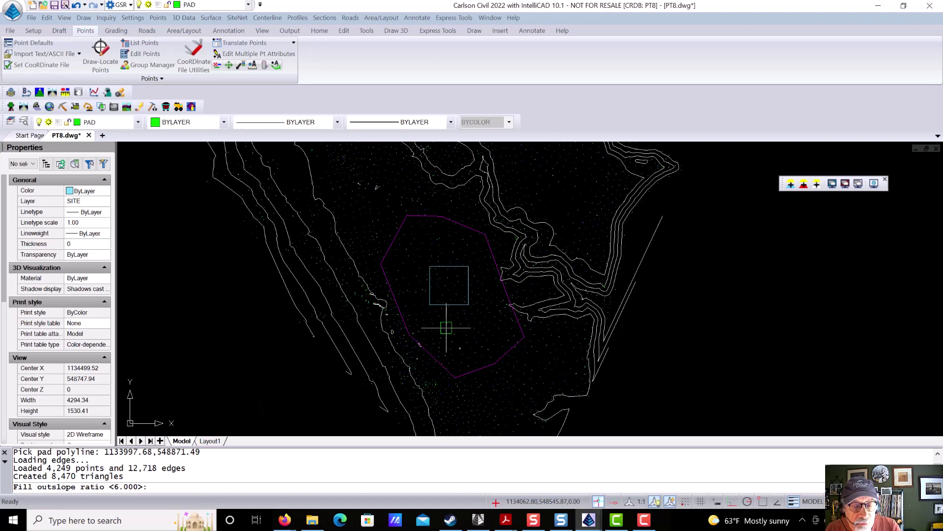
{"action": "key", "text": "Return"}
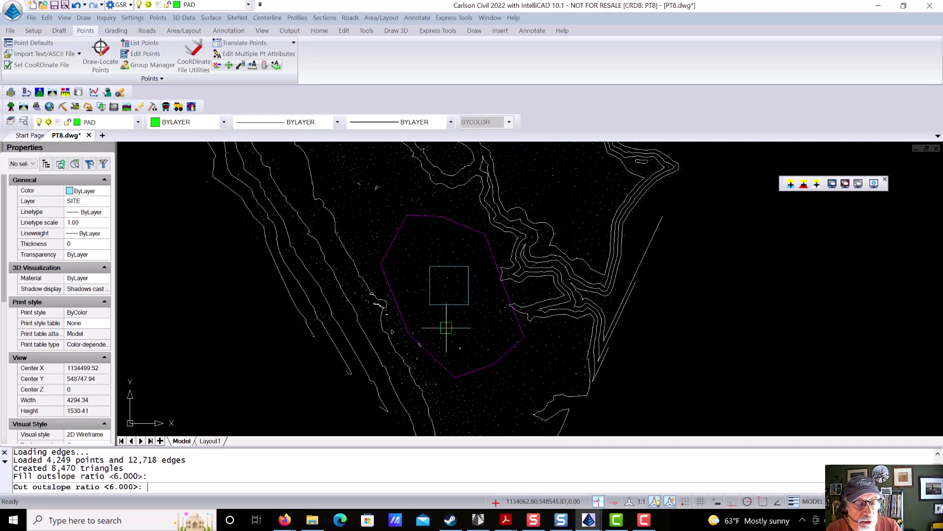
{"action": "key", "text": "Return"}
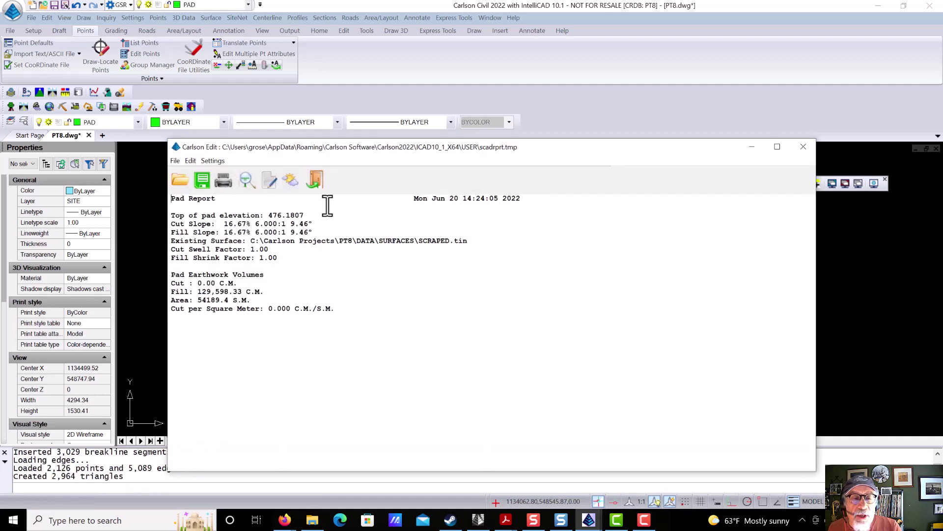
- Close the pad report, decline redesign, and write no final surface
{"action": "left_click", "coordinate": [316, 179]}
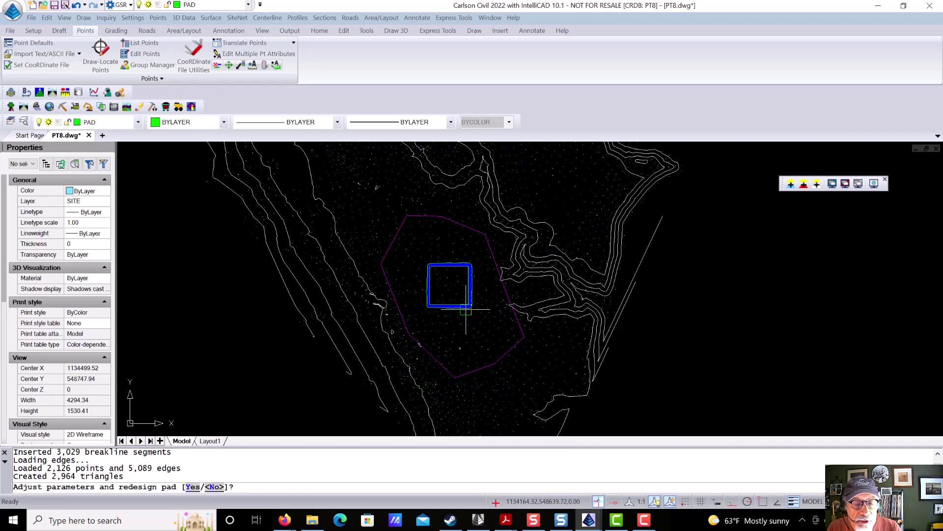
{"action": "key", "text": "Return"}
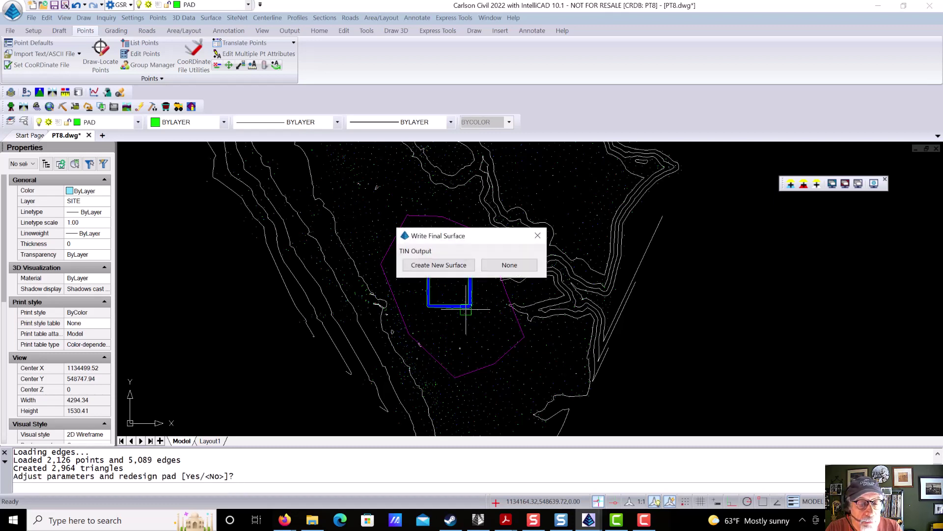
{"action": "left_click", "coordinate": [516, 265]}
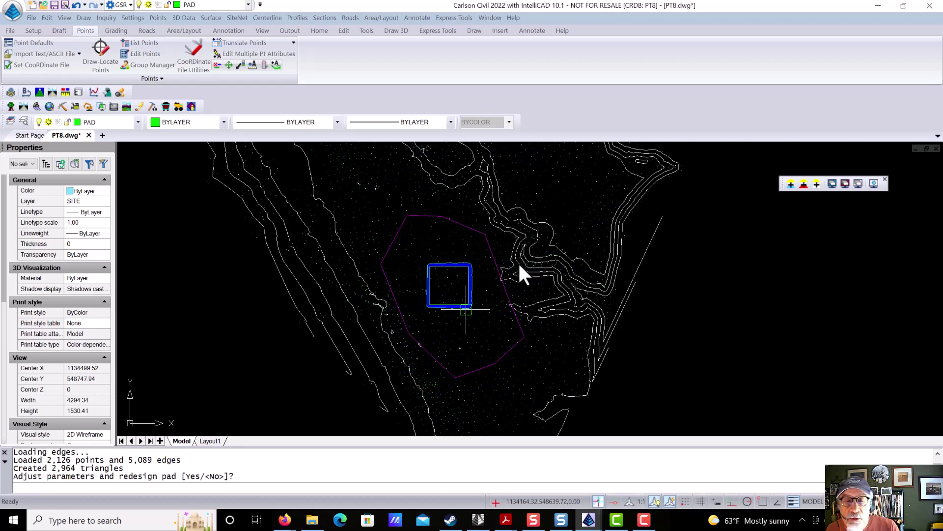
{"action": "scroll", "coordinate": [427, 283], "scroll_direction": "up", "scroll_amount": 3}
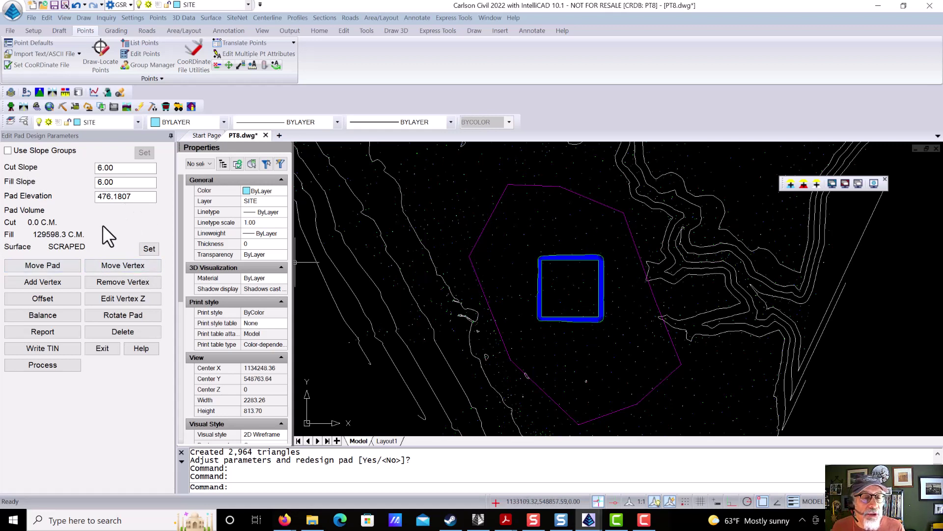
- Change the cut and fill slopes to 8 and reprocess, raising fill to 136,545.2 C.M
{"action": "left_click_drag", "start_coordinate": [125, 168], "coordinate": [99, 167]}
{"action": "type", "text": "8"}
{"action": "left_click_drag", "start_coordinate": [147, 183], "coordinate": [73, 179]}
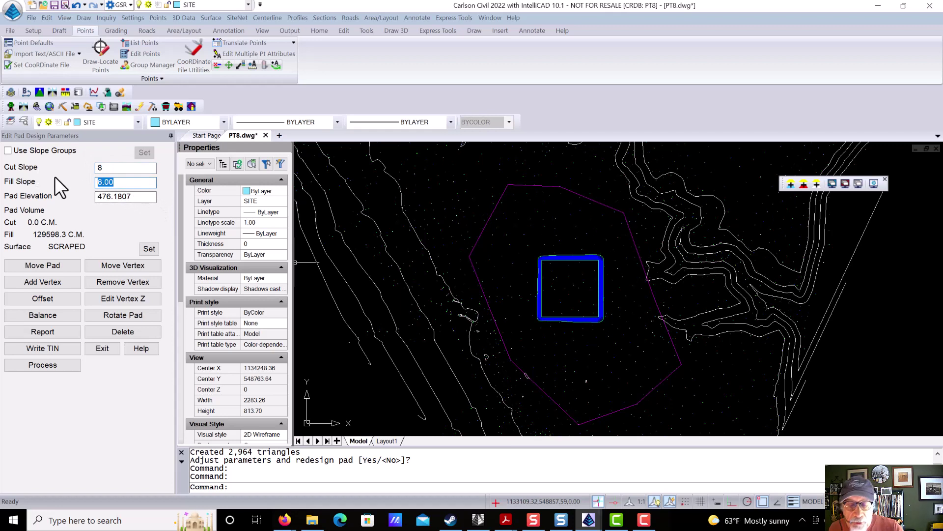
{"action": "type", "text": "8"}
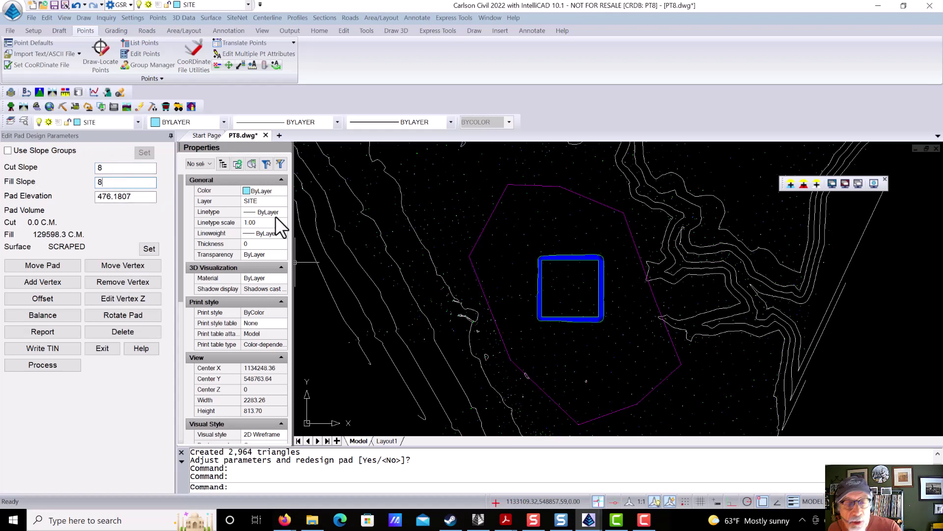
{"action": "left_click", "coordinate": [36, 364]}
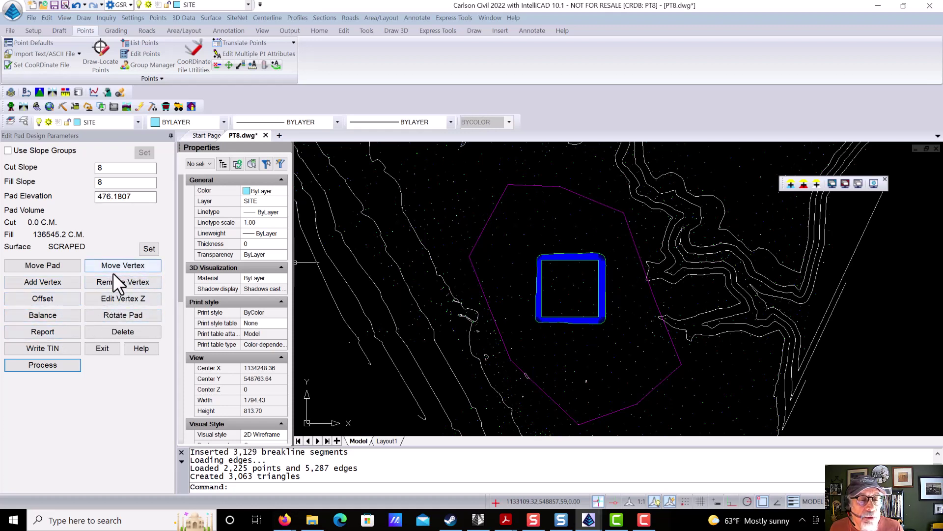
- Move the pad up and to the left and reprocess its cut and fill
{"action": "left_click", "coordinate": [49, 269]}
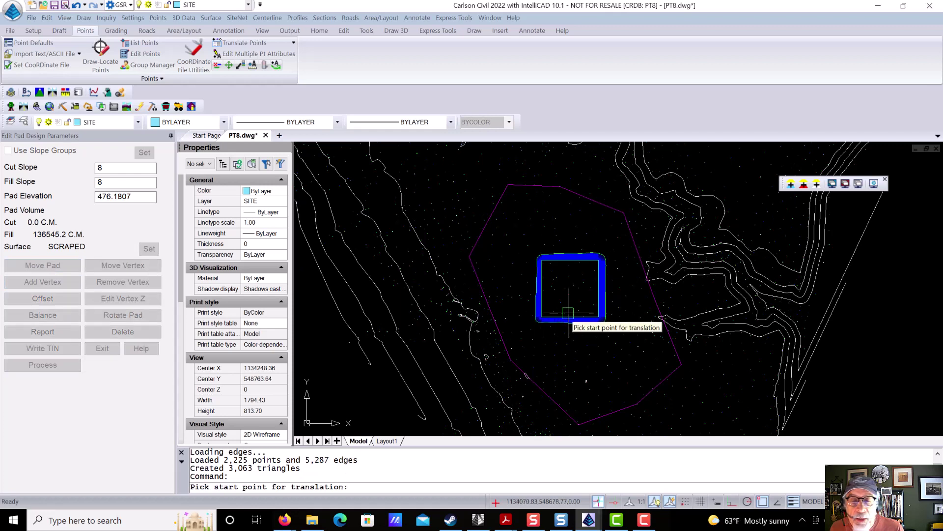
{"action": "left_click", "coordinate": [580, 285]}
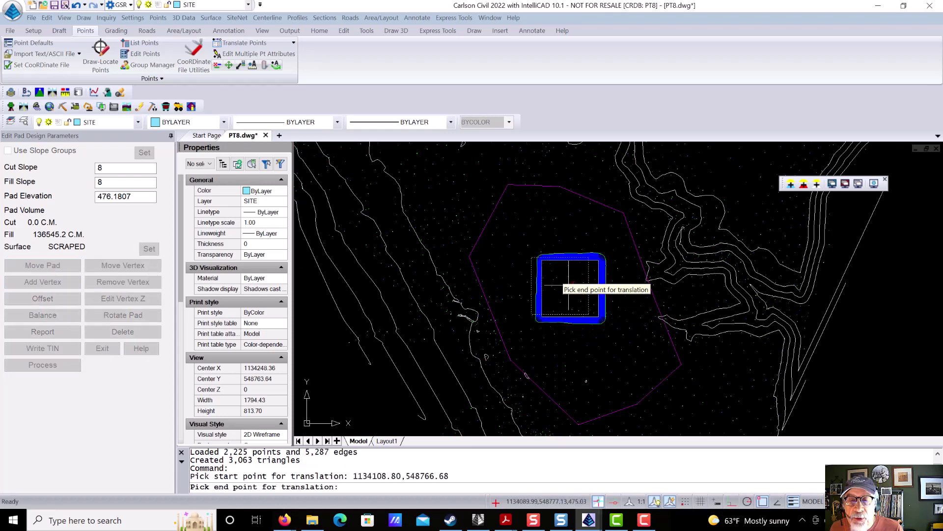
{"action": "left_click", "coordinate": [559, 260]}
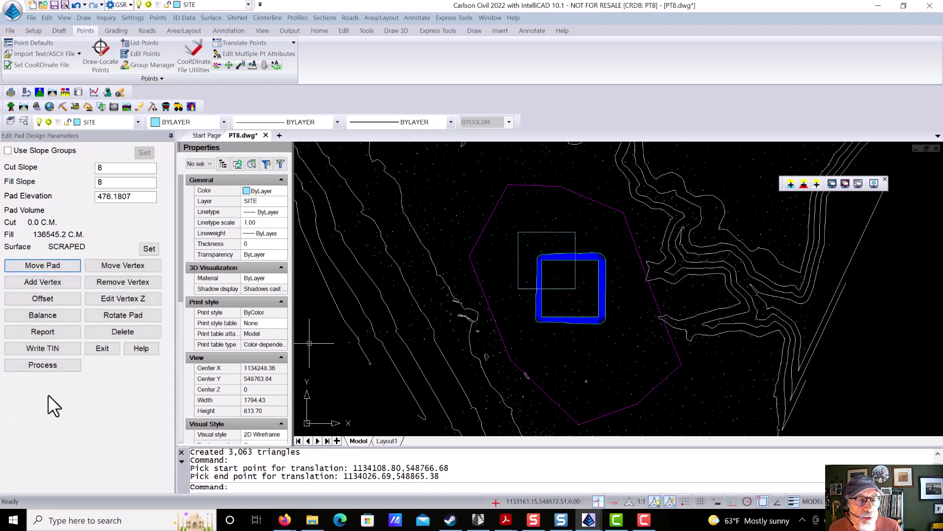
{"action": "left_click", "coordinate": [51, 365]}
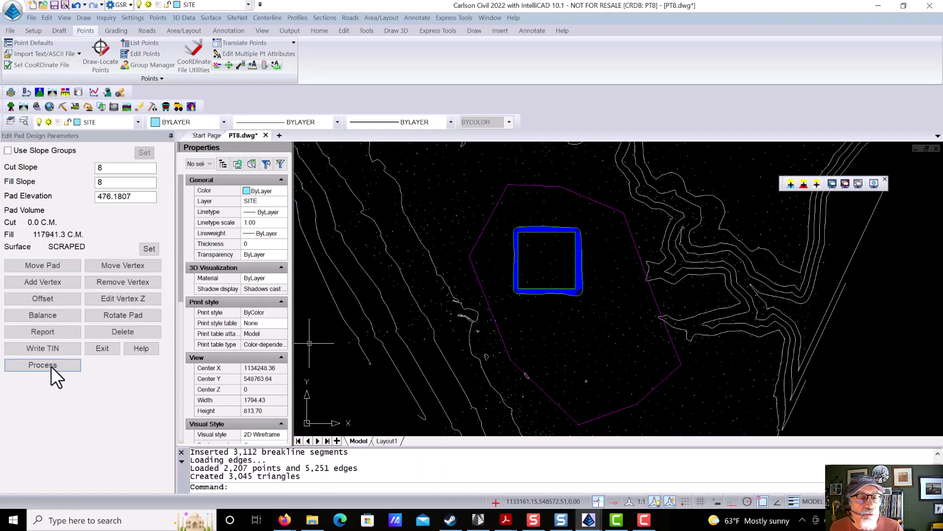
- Rotate the pad about a pivot inside it and reprocess, giving about 116,947 C.M. fill
{"action": "left_click", "coordinate": [129, 317]}
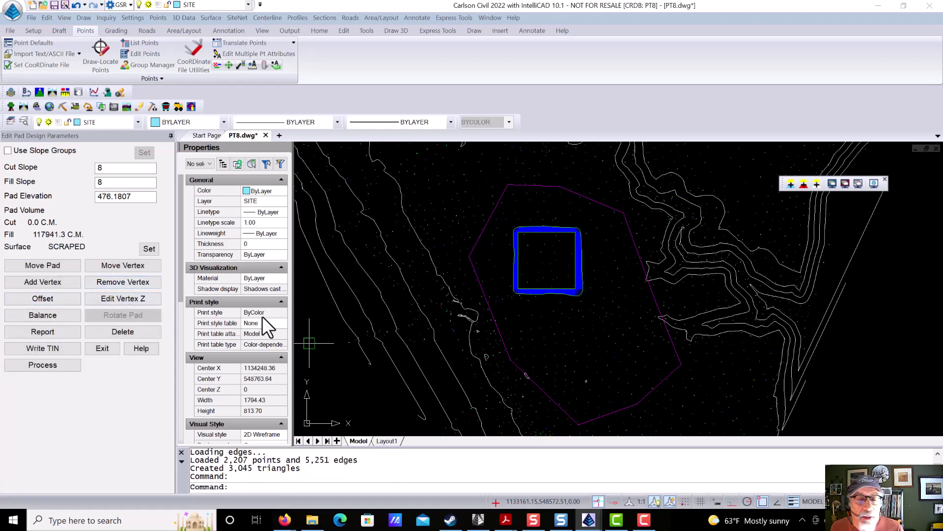
{"action": "left_click", "coordinate": [554, 260]}
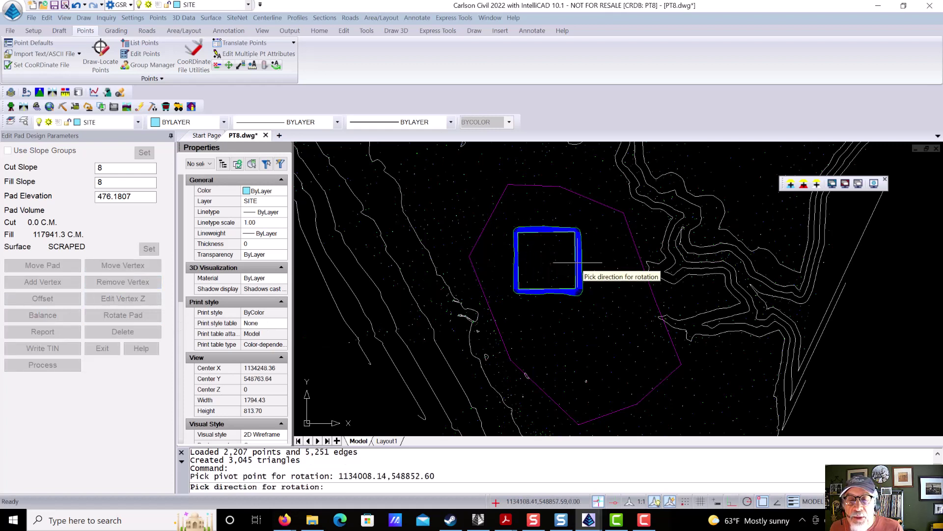
{"action": "left_click", "coordinate": [592, 230]}
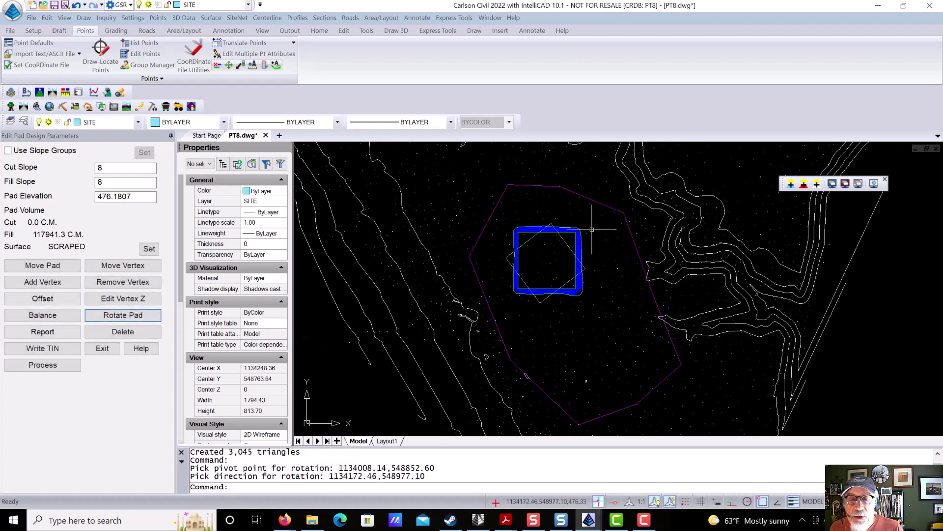
{"action": "left_click", "coordinate": [34, 367]}
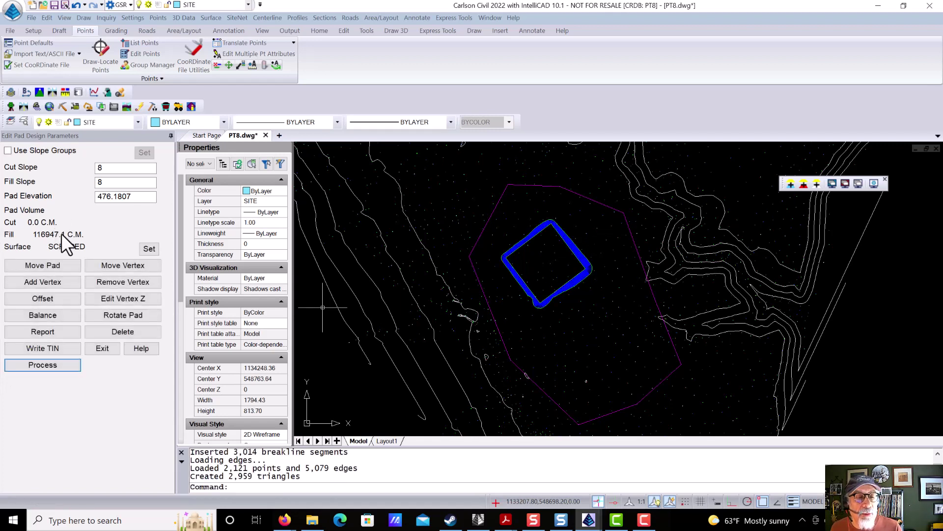
- Balance the pad earthwork, then set pad elevation 480 and reprocess to 388,403.3 C.M. fill
{"action": "left_click", "coordinate": [61, 320]}
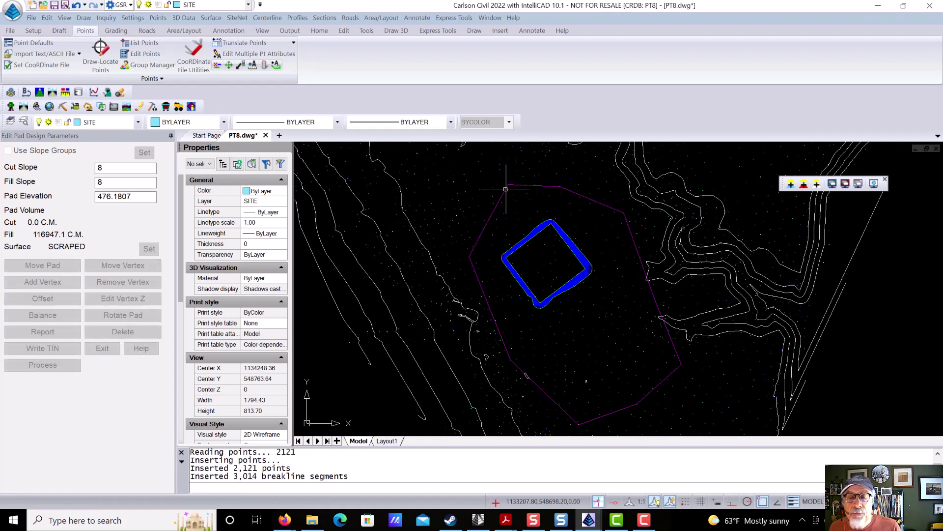
{"action": "left_click", "coordinate": [435, 280]}
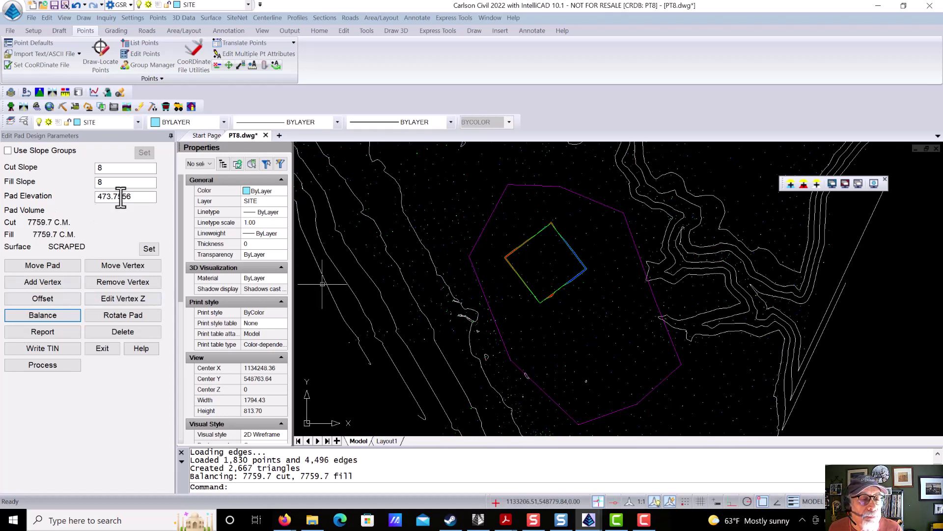
{"action": "double_click", "coordinate": [142, 197]}
{"action": "type", "text": "480"}
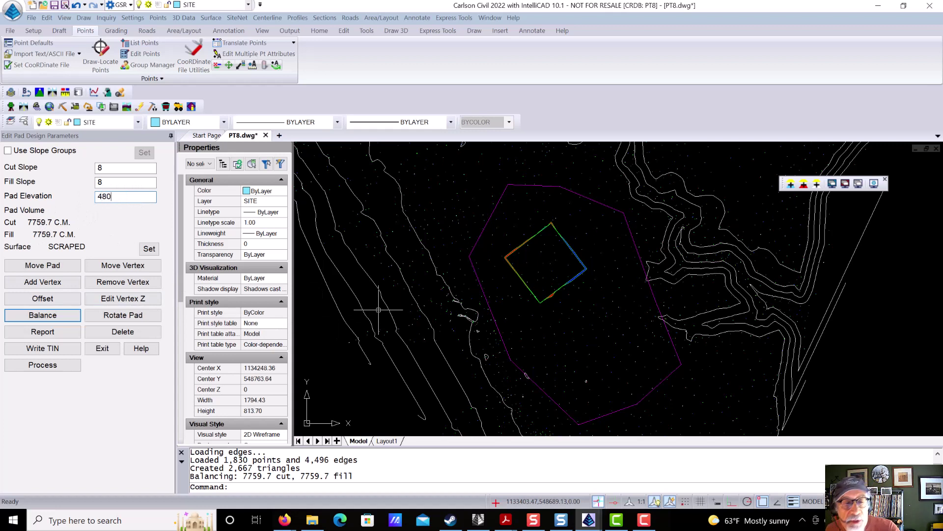
{"action": "left_click", "coordinate": [60, 366]}
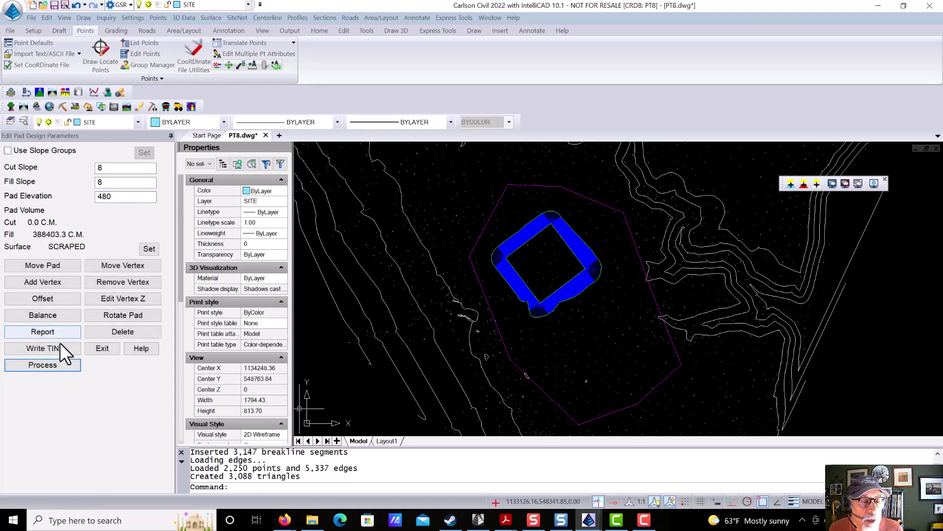
- Write the pad design out as the SITE TIN and exit the Edit Pad Design panel
{"action": "left_click", "coordinate": [61, 347]}
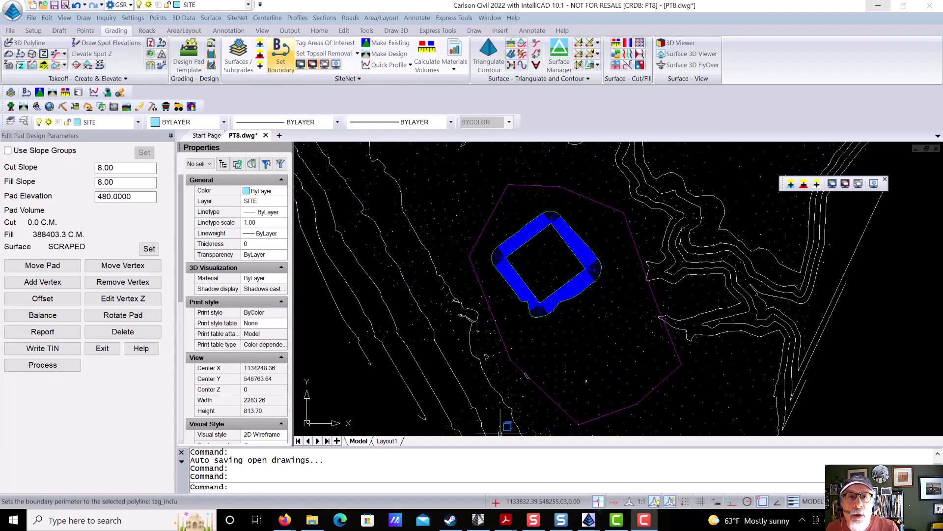
{"action": "left_click", "coordinate": [99, 349]}
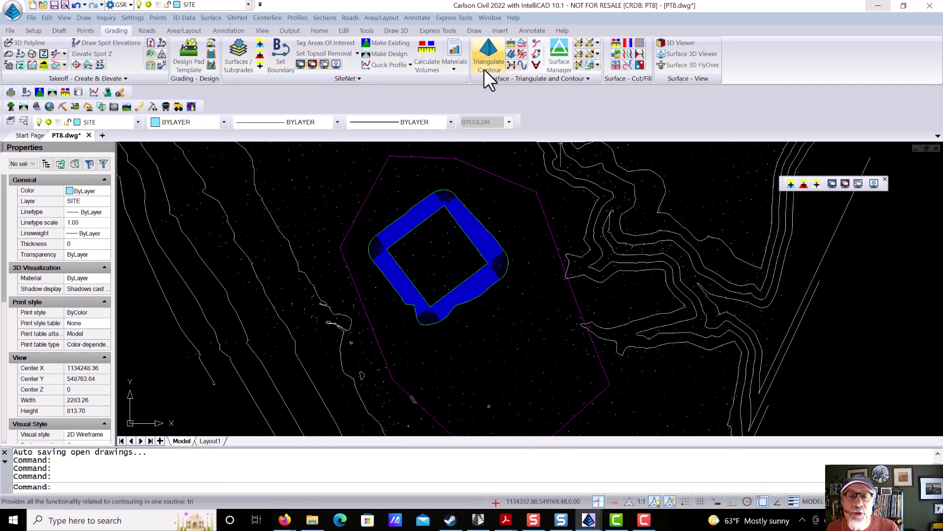
- Load SCRAPED.tin into Triangulation File Utilities for editing
{"action": "left_click", "coordinate": [511, 43]}
{"action": "left_click", "coordinate": [639, 88]}
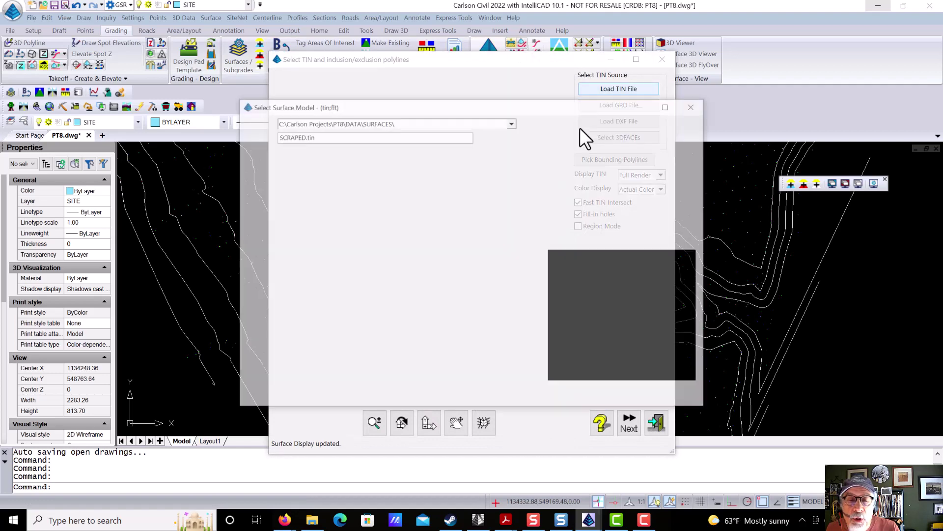
{"action": "left_click", "coordinate": [277, 190]}
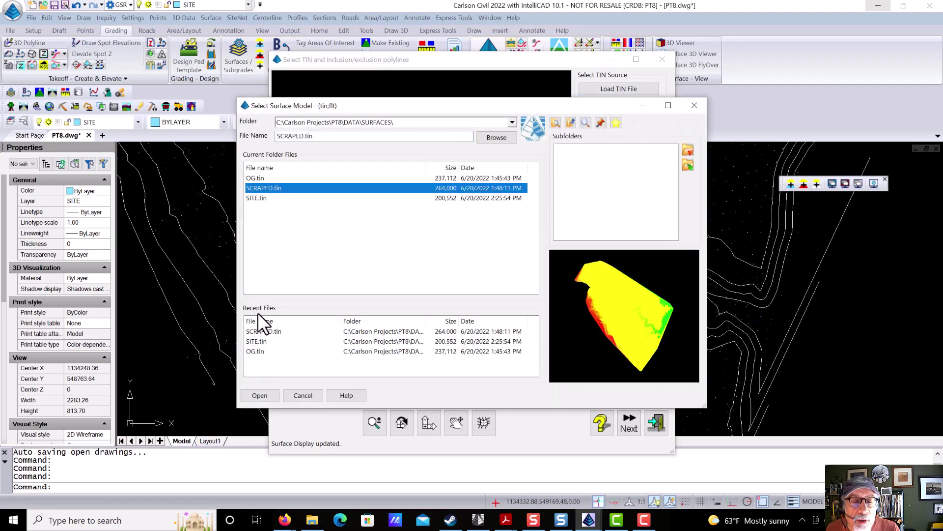
{"action": "left_click", "coordinate": [260, 395]}
{"action": "left_click", "coordinate": [629, 422]}
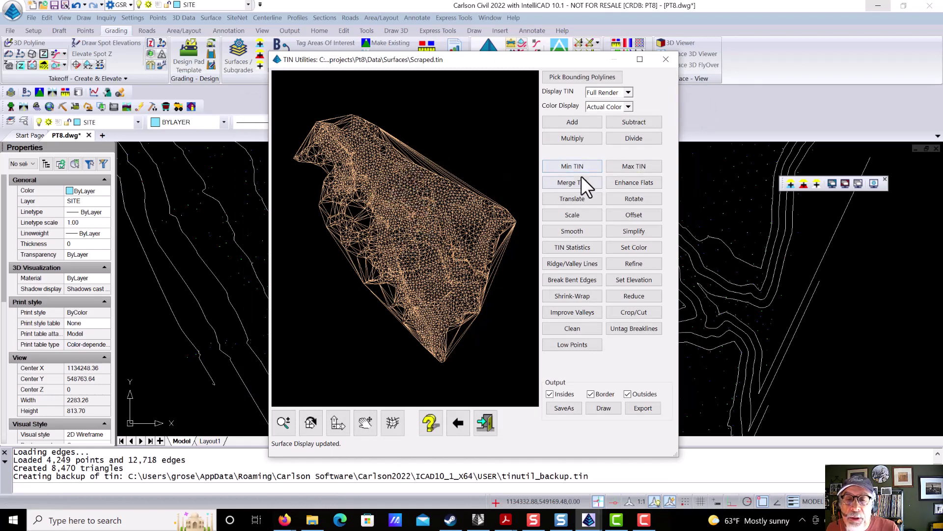
- Merge SITE.tin into the SCRAPED surface
{"action": "left_click", "coordinate": [577, 186]}
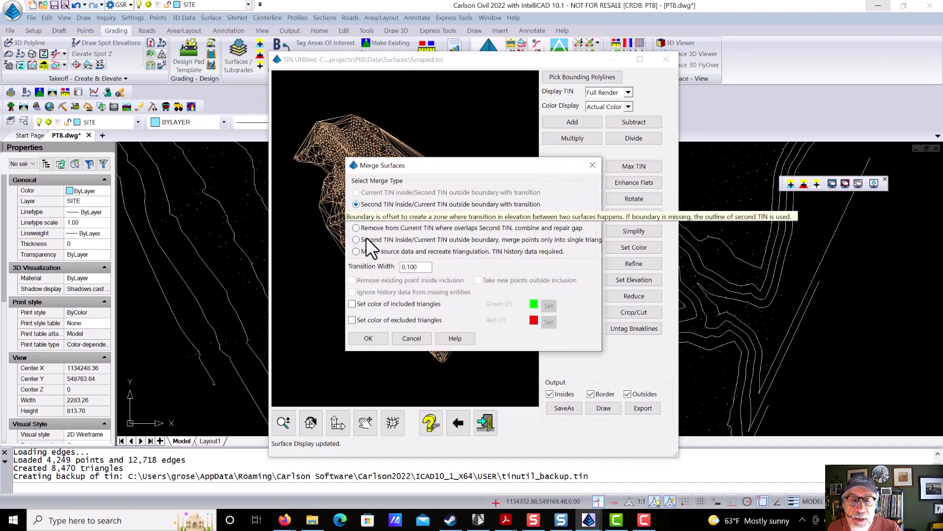
{"action": "left_click", "coordinate": [366, 338]}
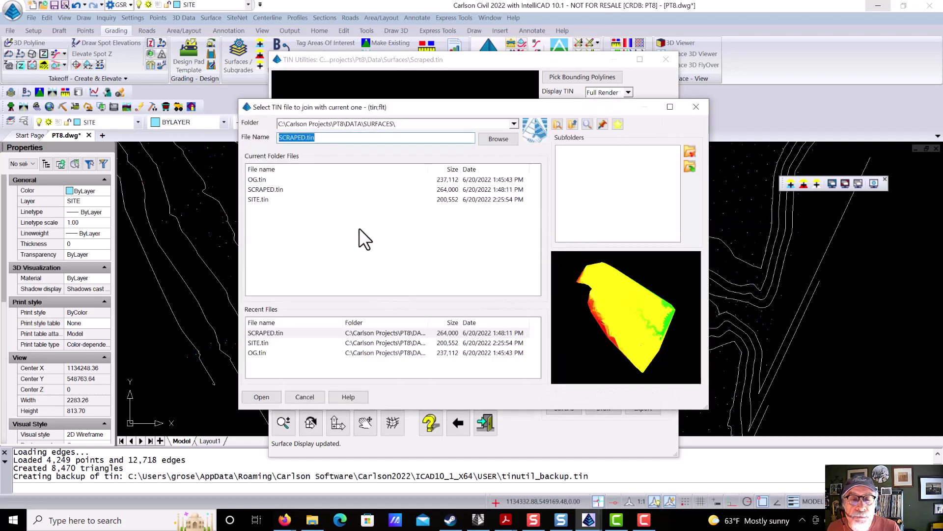
{"action": "left_click", "coordinate": [265, 198]}
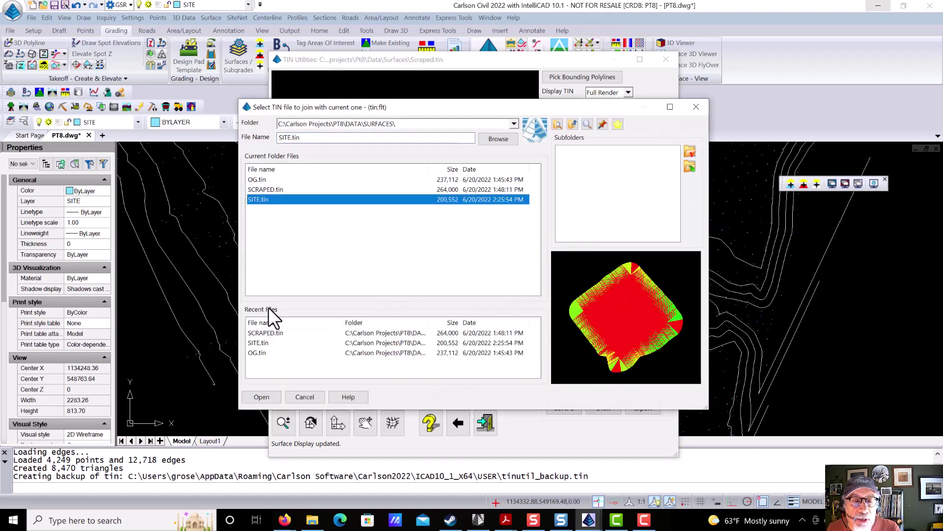
{"action": "left_click", "coordinate": [262, 397]}
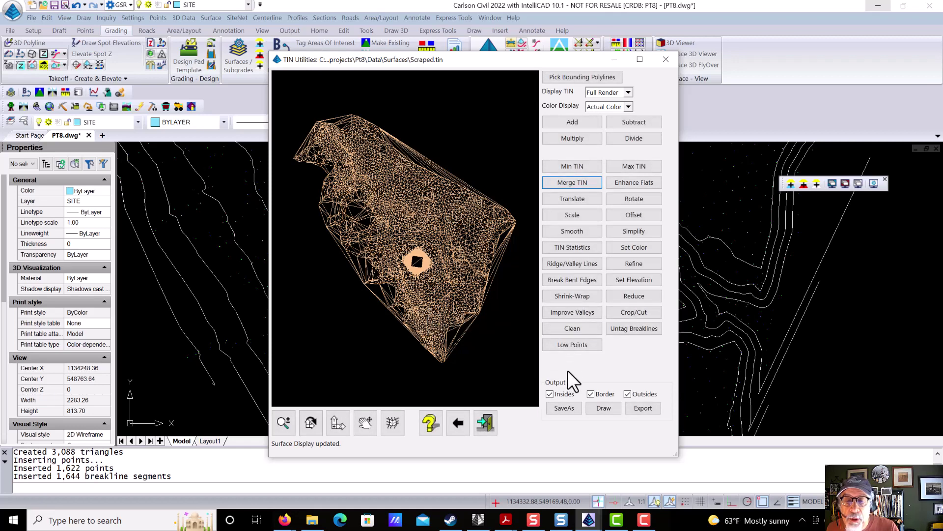
- Save the merged surface as FINAL-DES1
{"action": "left_click", "coordinate": [564, 408]}
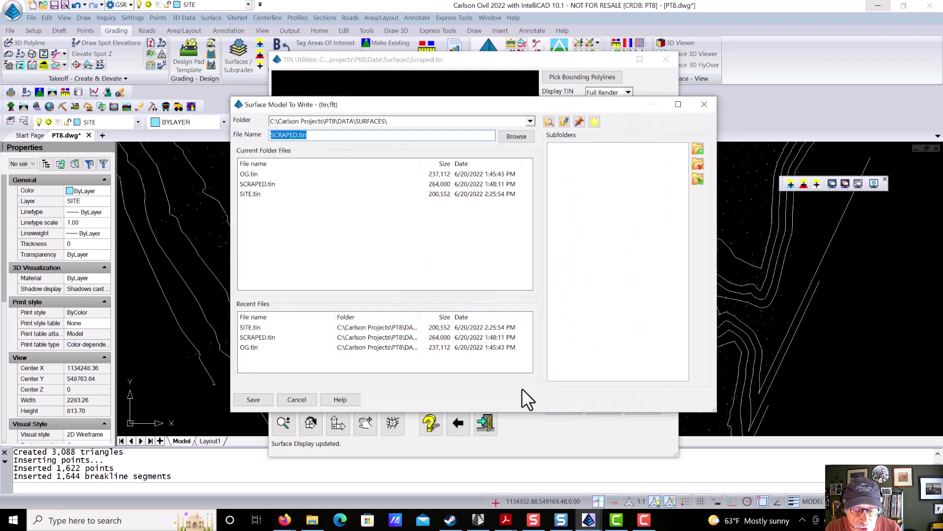
{"action": "type", "text": "FINAL-DES1"}
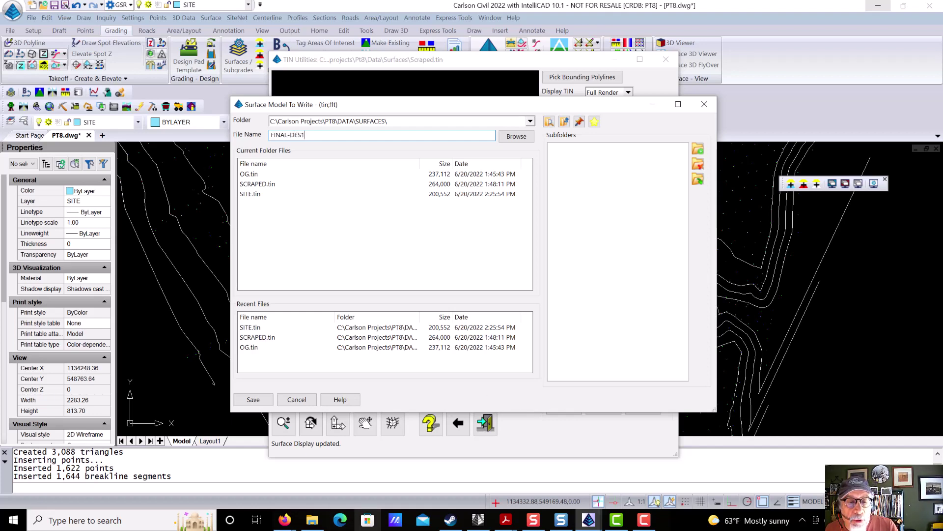
{"action": "left_click", "coordinate": [253, 399]}
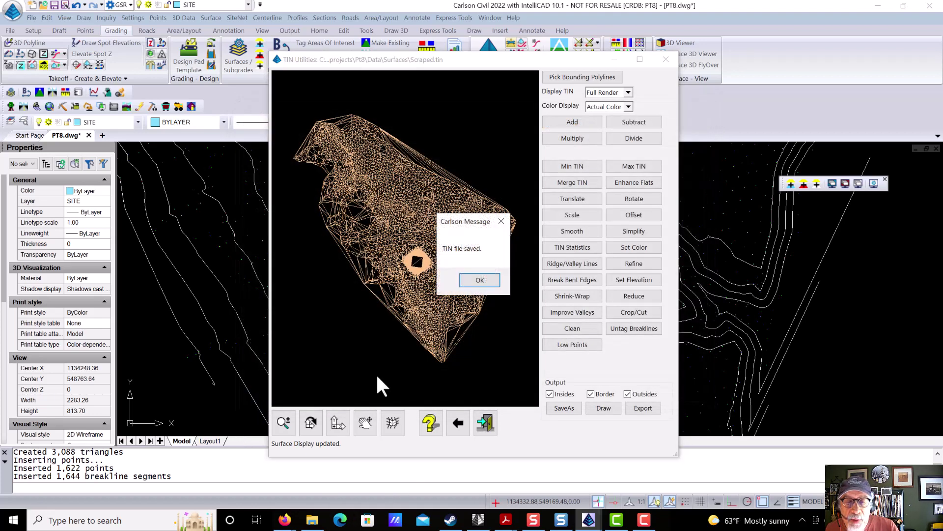
{"action": "left_click", "coordinate": [477, 281]}
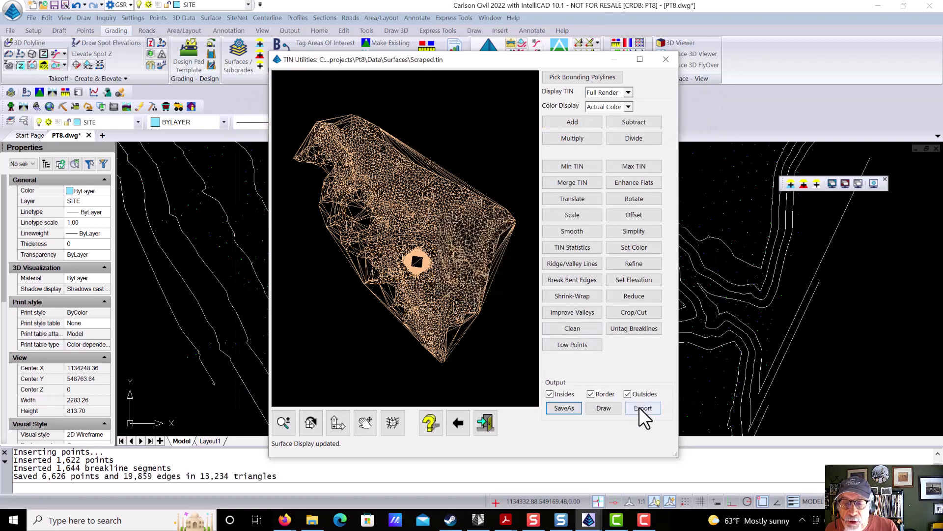
- Display FINAL-DES1.tin in the 3D Surface File Viewer and zoom in on the pad
{"action": "left_click", "coordinate": [486, 421]}
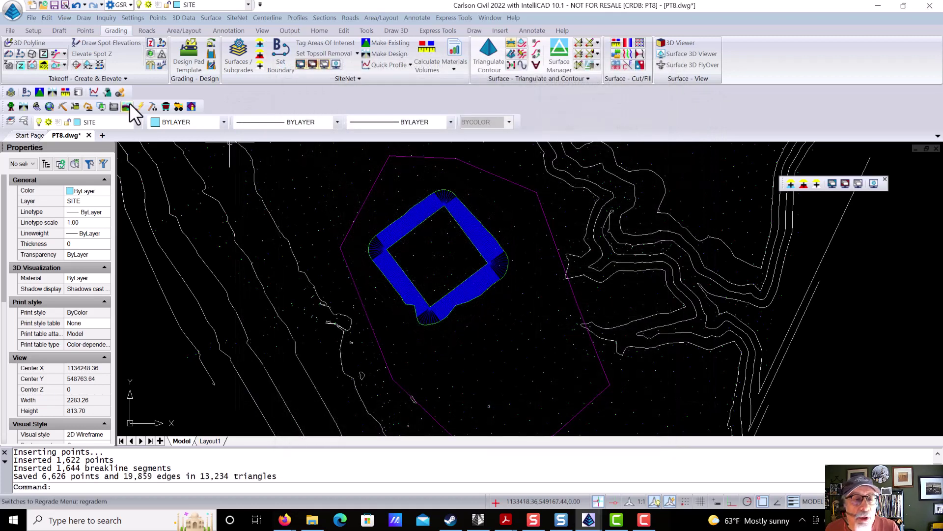
{"action": "left_click", "coordinate": [61, 16]}
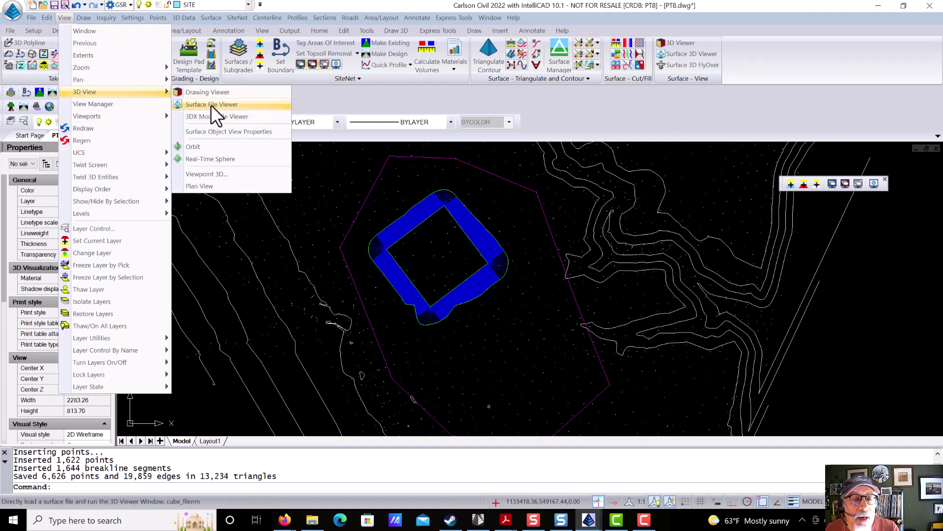
{"action": "left_click", "coordinate": [239, 117]}
{"action": "left_click", "coordinate": [269, 178]}
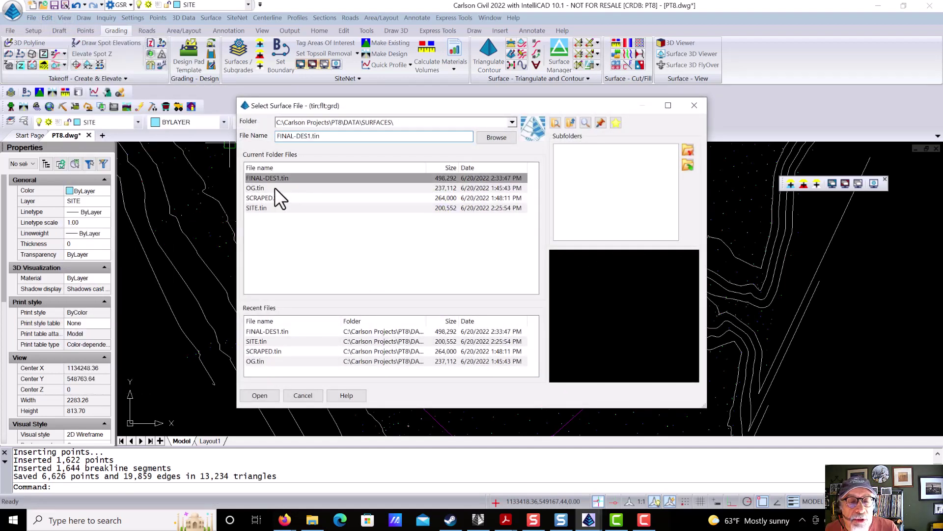
{"action": "left_click", "coordinate": [274, 394]}
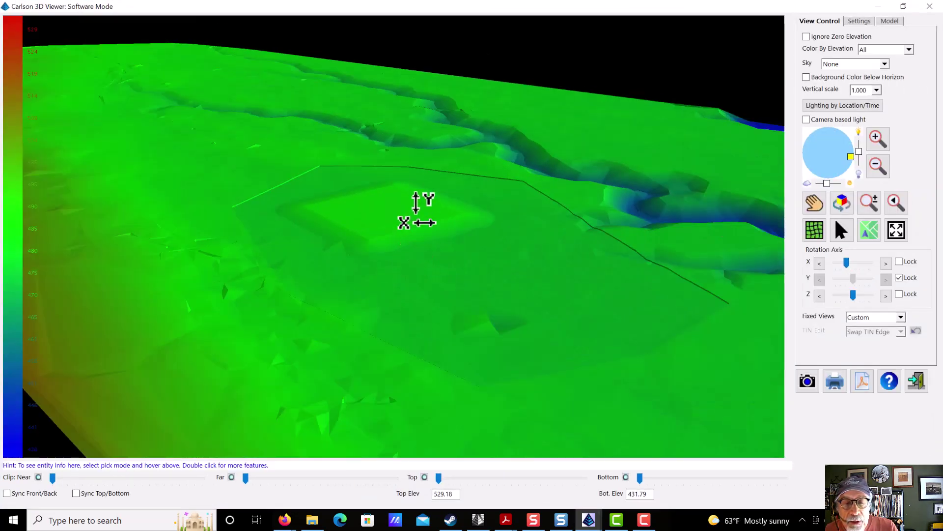
{"action": "scroll", "coordinate": [412, 209], "scroll_direction": "up", "scroll_amount": 2}
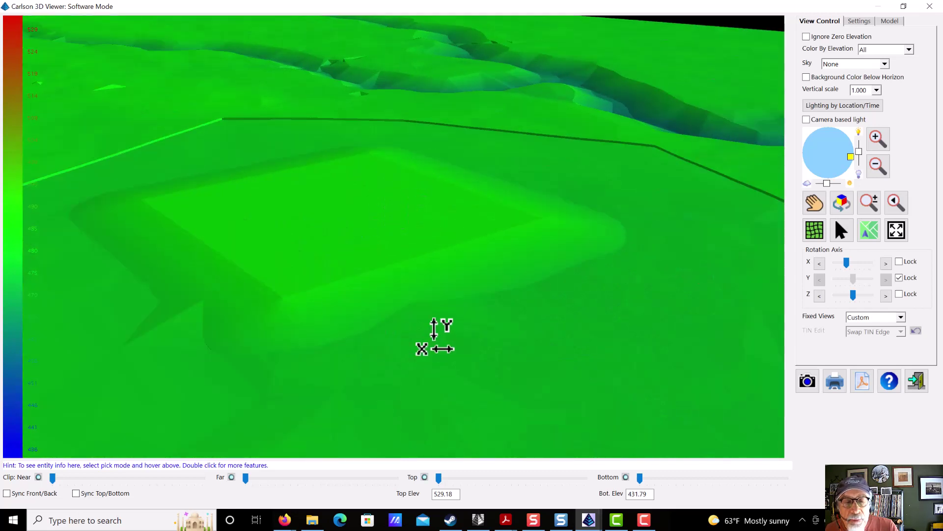